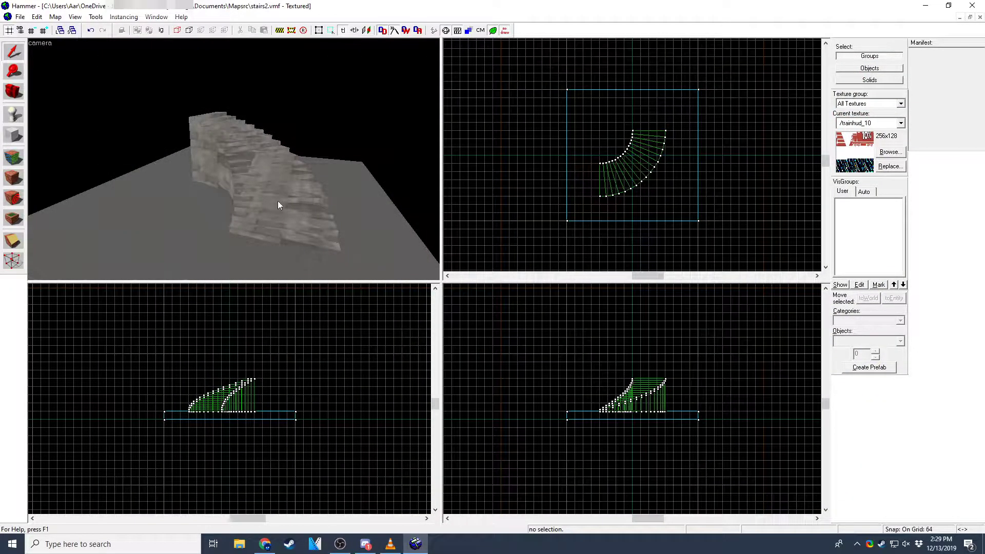
Step: Choose tools/toolsplayerclip as the current texture
left_click(245, 176)
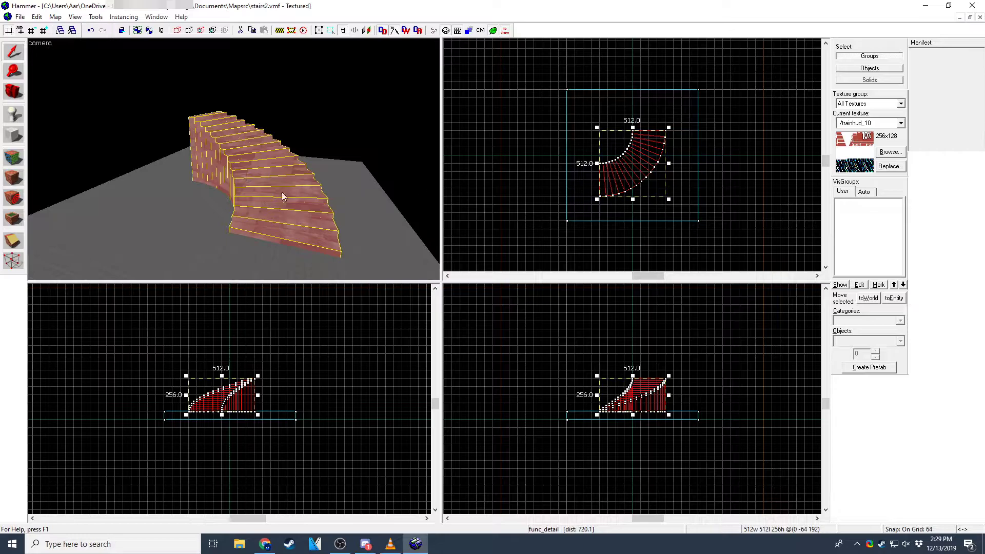
left_click(504, 181)
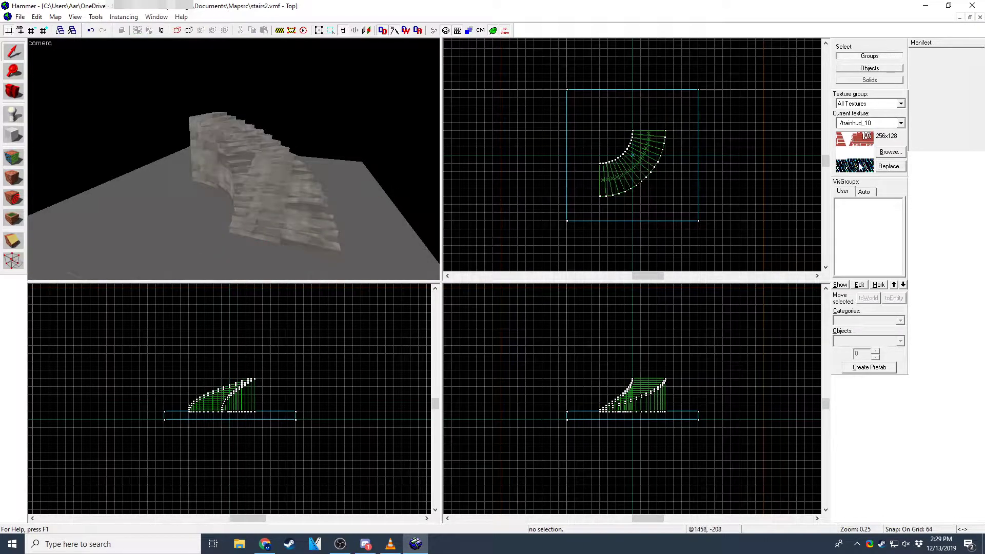
left_click(891, 152)
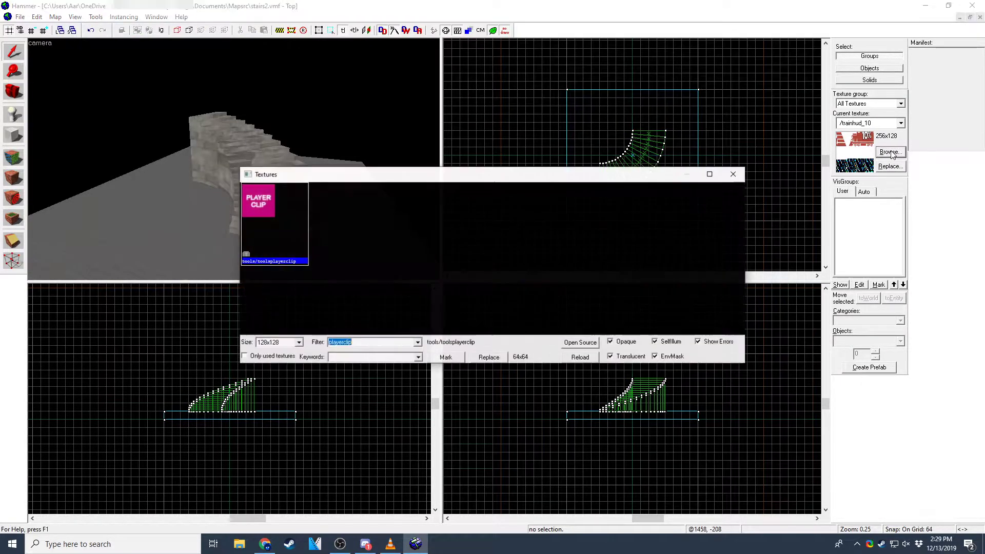
double_click(264, 220)
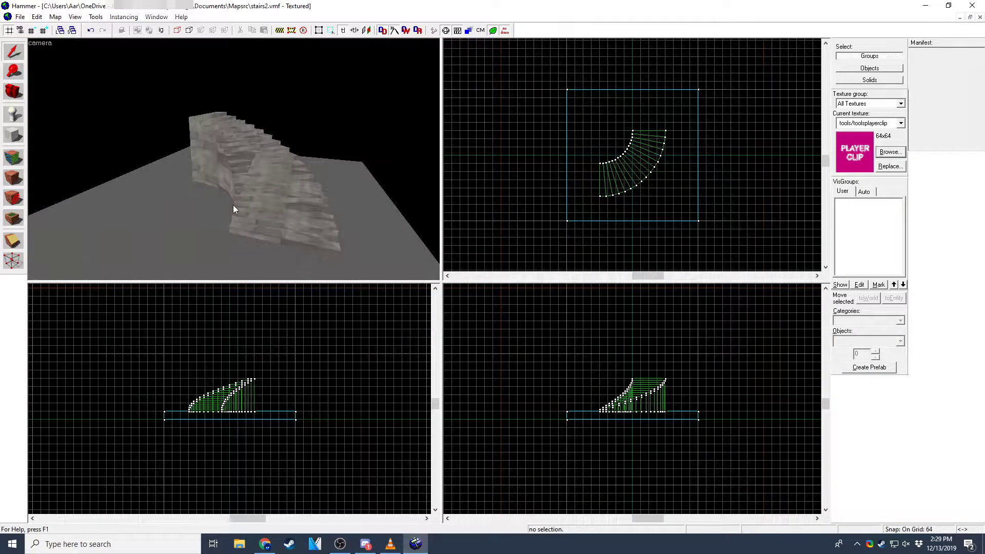
Step: Outline a block 32 units wide and 256 units long against the front of the bottom stair, using a 32-unit grid
left_click(284, 200)
key("z")
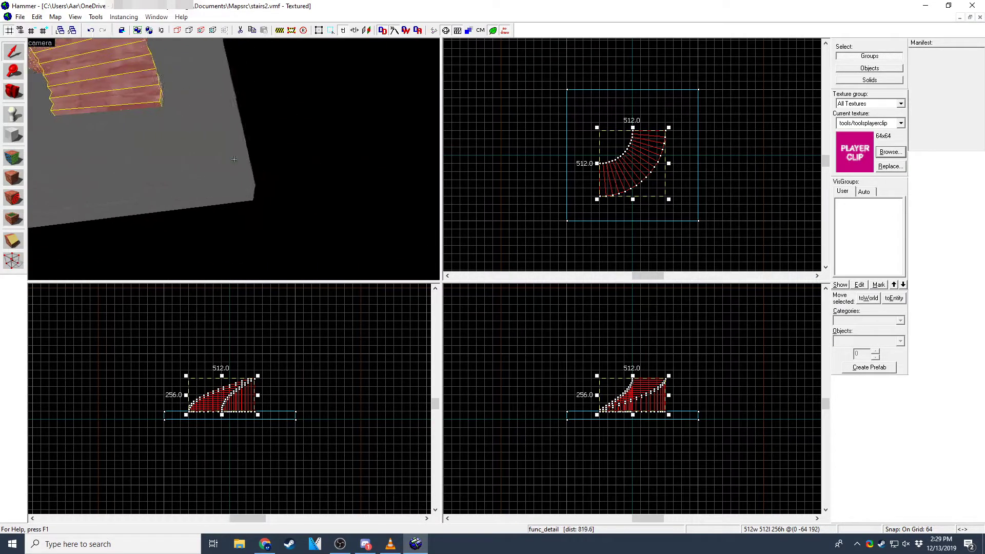
key("w")
key("z")
left_click(13, 134)
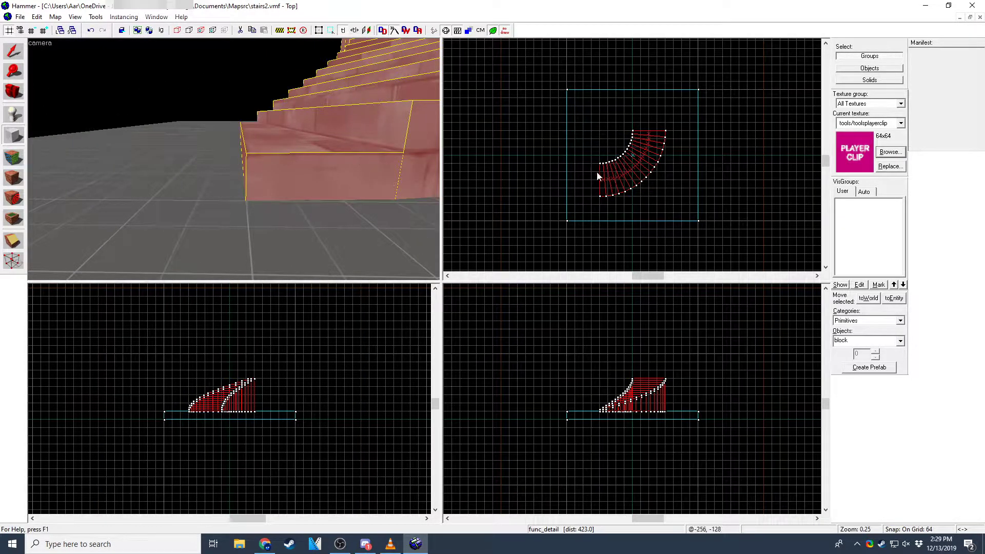
scroll(599, 179, "up", 6)
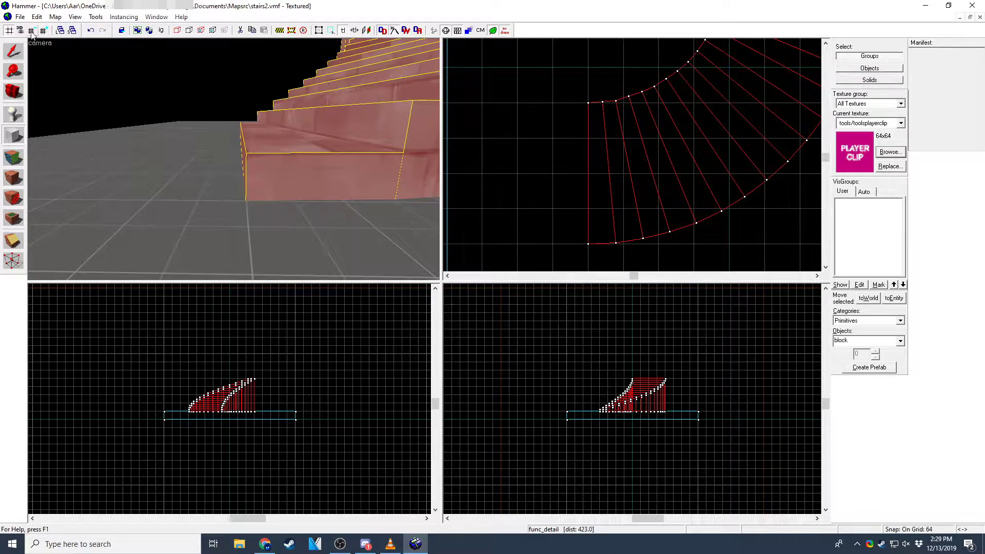
key("bracketleft")
left_click(574, 105)
left_click_drag(575, 113, 590, 247)
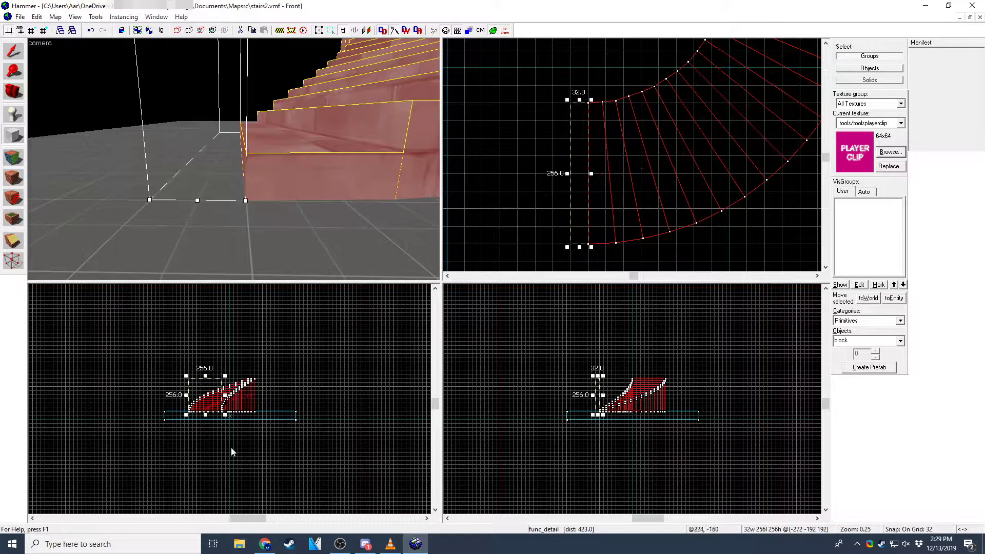
Step: Reduce the block outline to 16 units high on a 16-unit grid and create the player clip block
scroll(204, 396, "up", 2)
scroll(742, 430, "up", 3)
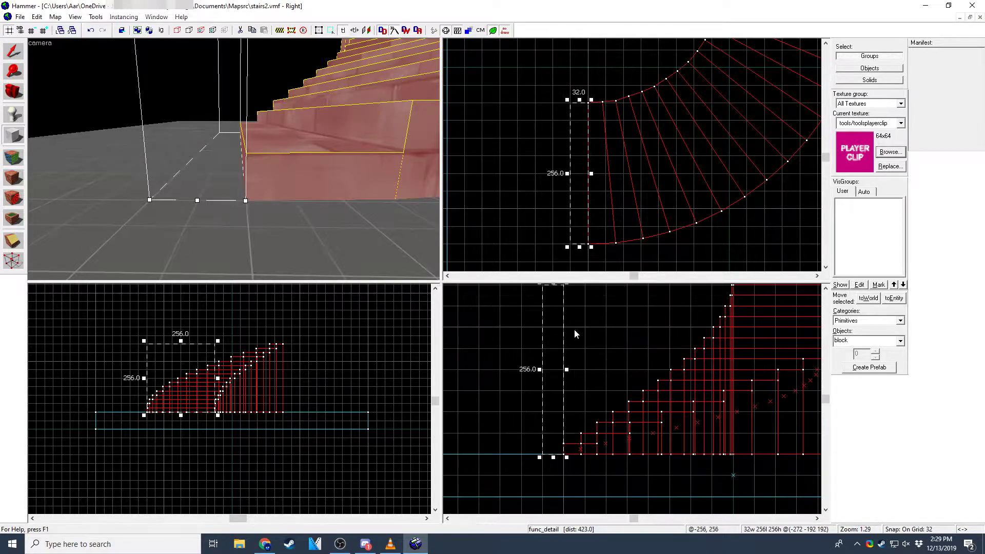
key("bracketleft")
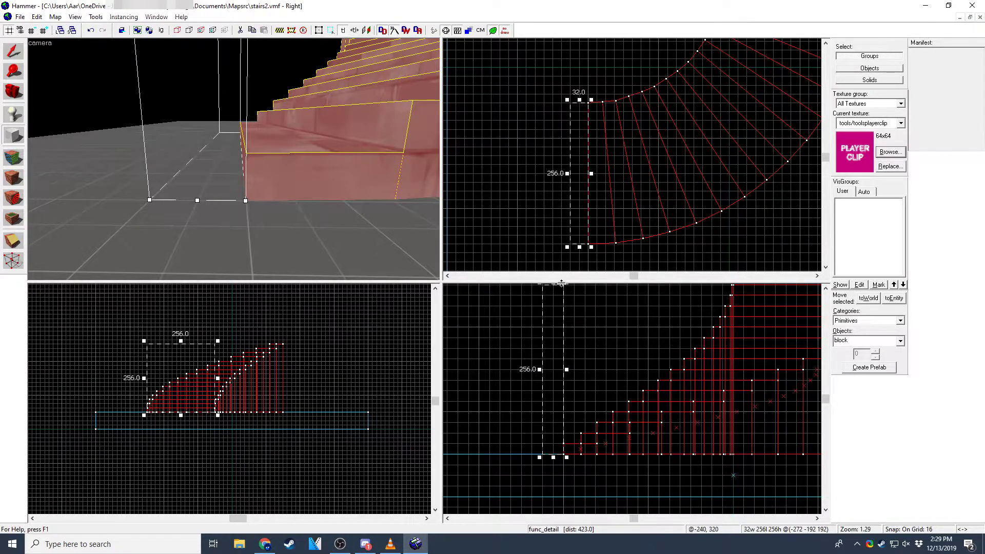
key("Up")
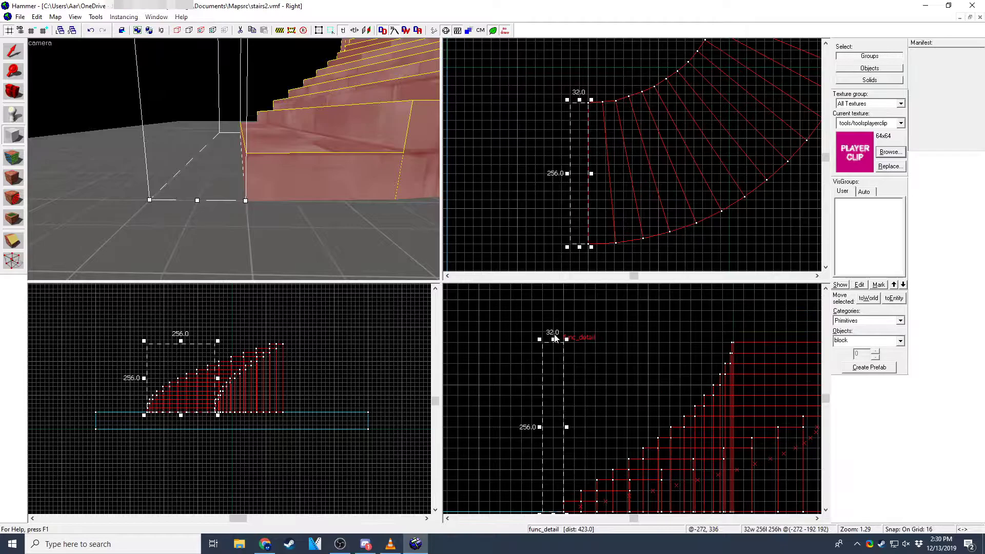
key("Down")
left_click_drag(553, 339, 566, 439)
key("Return")
left_click(13, 50)
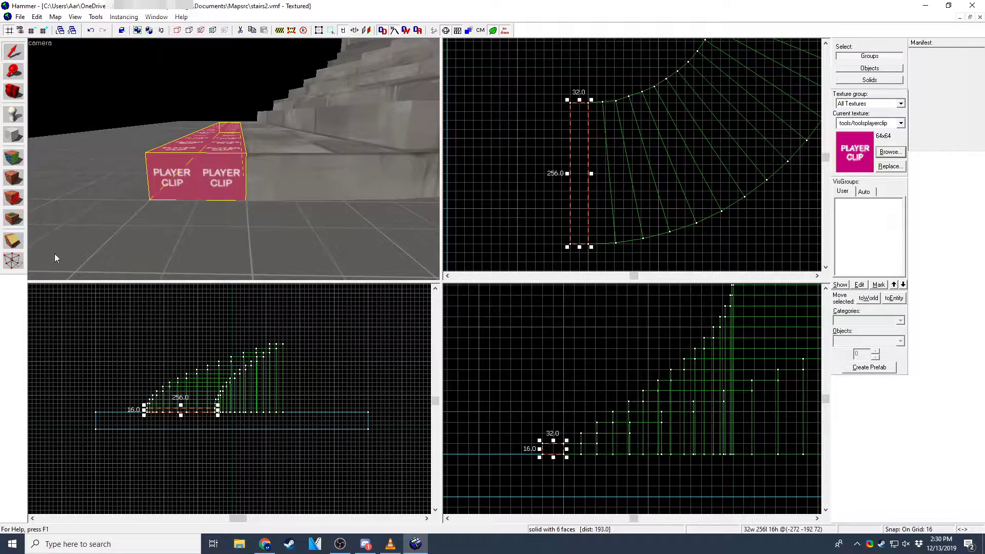
Step: Clip the block diagonally into a ramp rising from the floor to the top of the bottom stair
left_click(13, 240)
scroll(524, 499, "up", 5)
left_click_drag(648, 317, 590, 352)
key("Return")
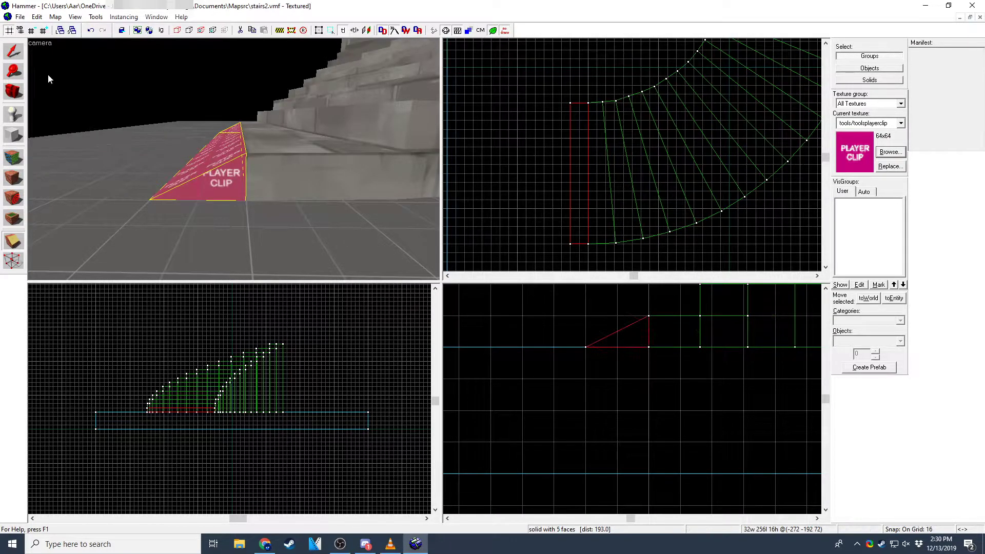
left_click(13, 51)
Step: Create a second player clip block 64 units wide, 256 long and 16 high, set 32 units in front of the ramp
key("z")
key("s")
key("s")
key("a")
key("z")
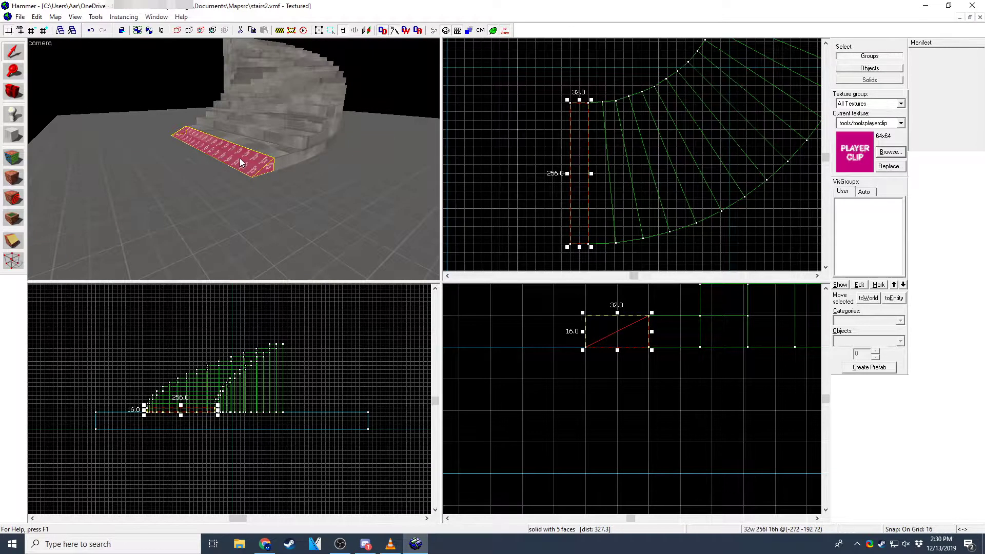
key("z")
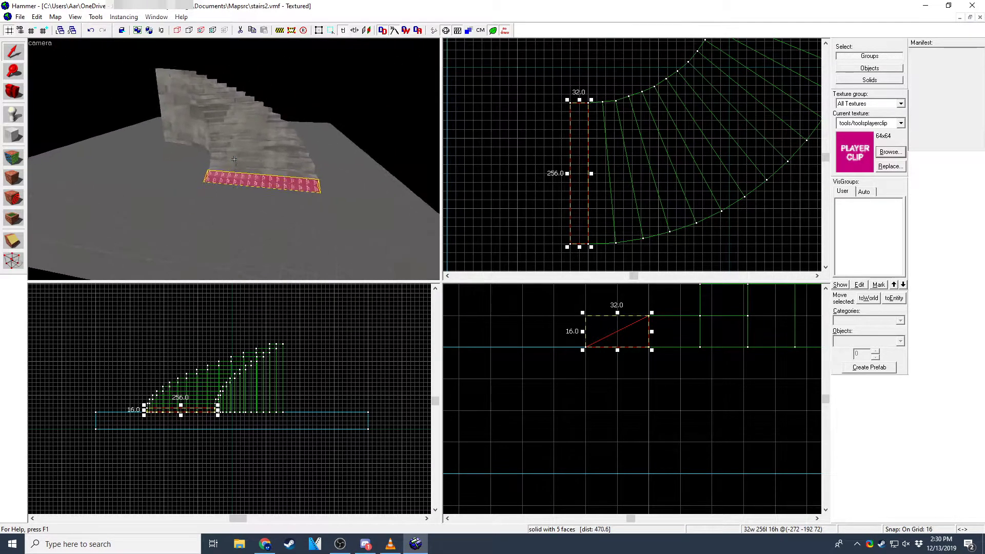
left_click(13, 135)
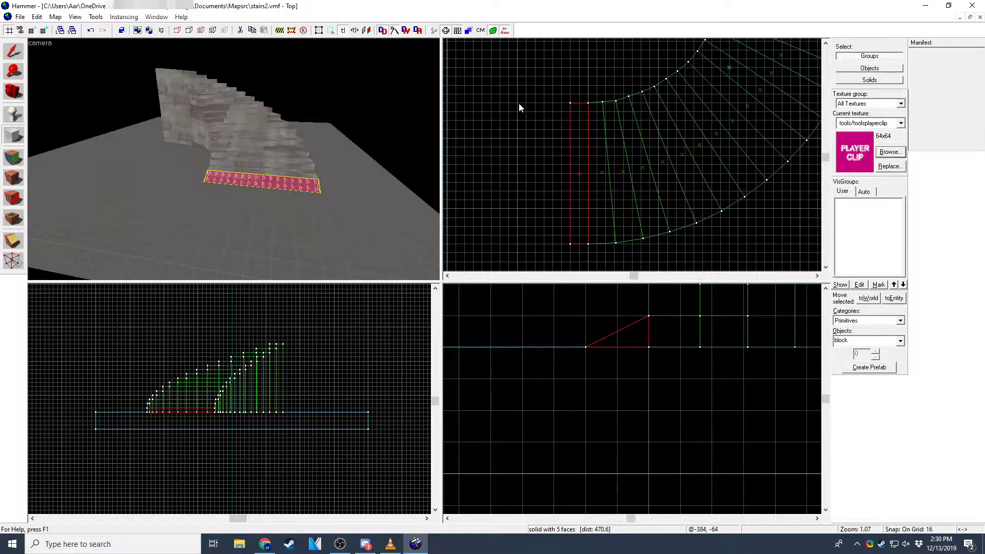
mouse_move(518, 103)
left_mouse_down()
mouse_move(537, 211)
mouse_move(556, 246)
left_mouse_up()
key("Return")
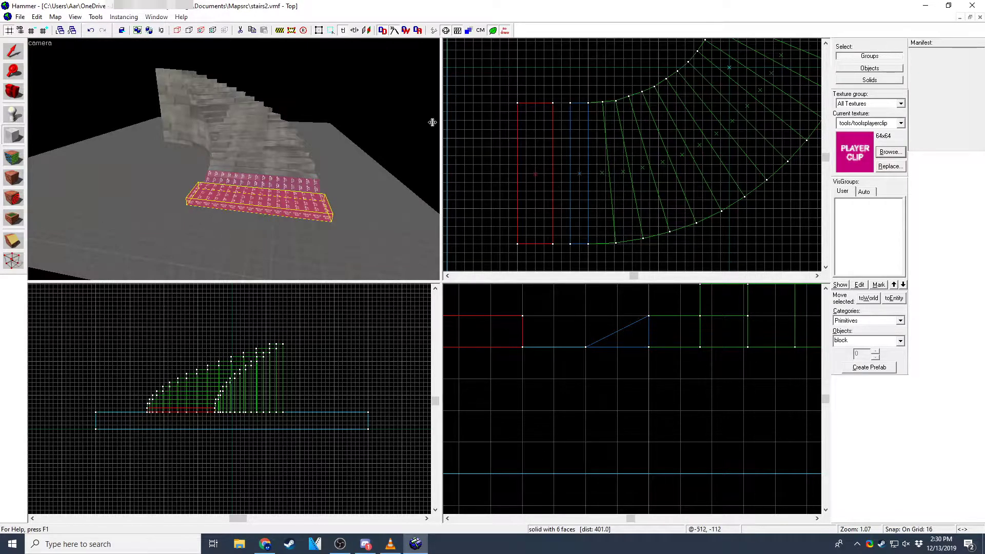
left_click(13, 51)
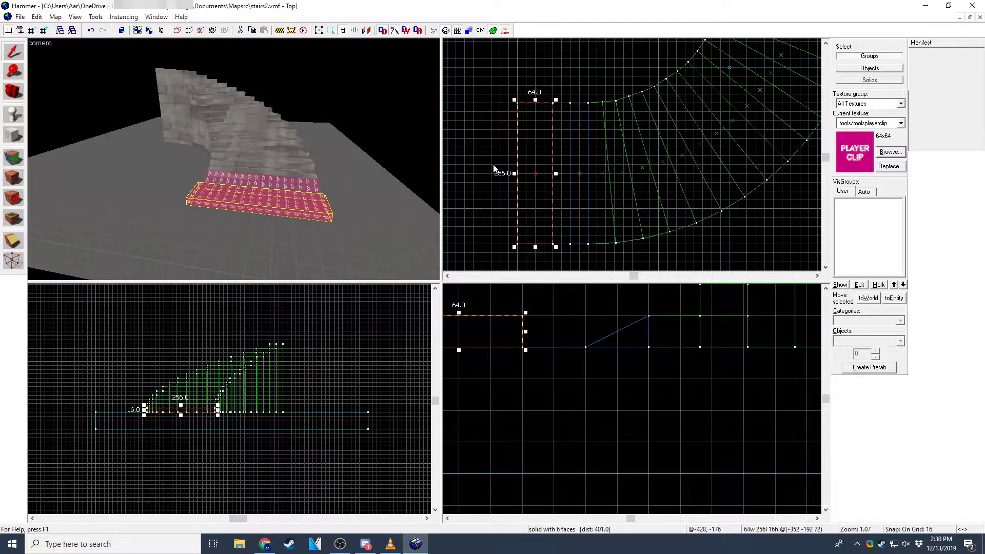
Step: On a 32-unit grid, clip the new block diagonally from its upper far corner to a point 64 units down its stair-side edge, keeping both pieces
left_click(14, 241)
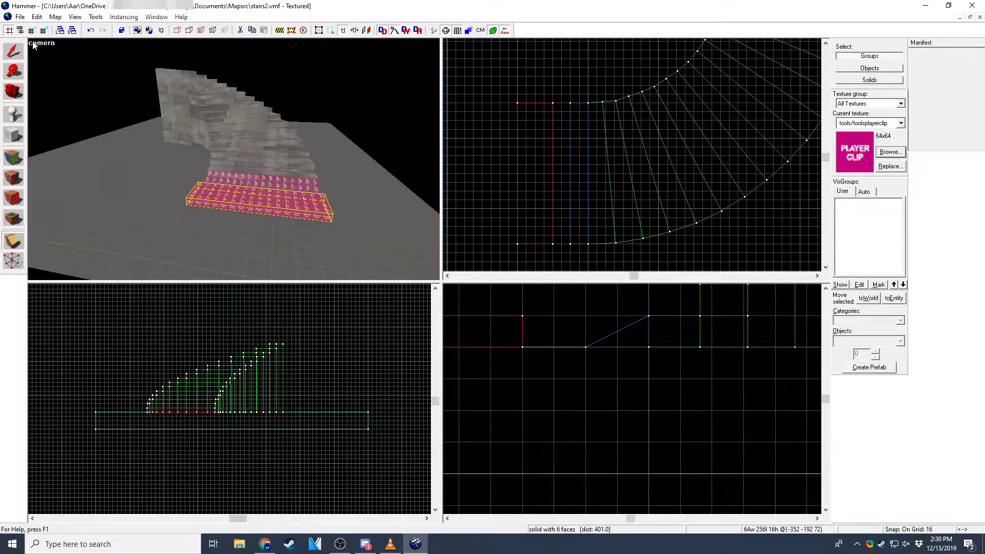
left_click(43, 30)
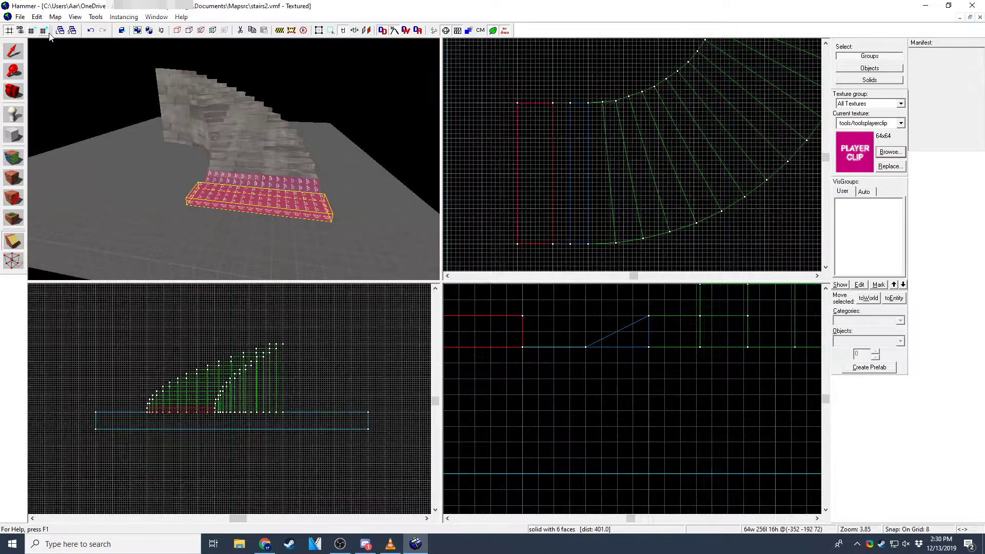
left_click(44, 30)
left_click(44, 31)
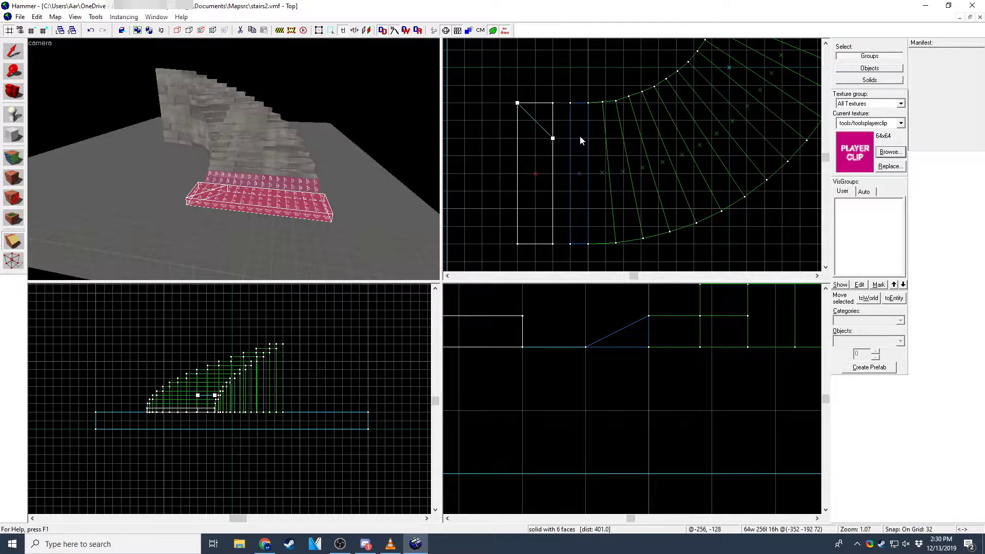
key("Return")
left_click(14, 51)
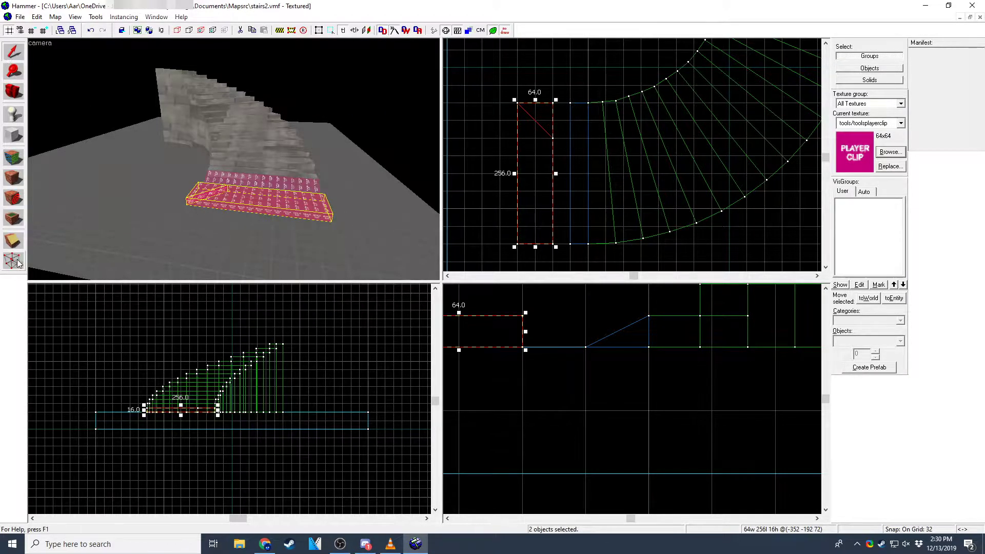
Step: Add two more zigzag cuts, from the first cut's end back to the far edge's midpoint and across to the stair-side edge, keeping all pieces
key("shift+x")
left_click_drag(553, 138, 521, 172)
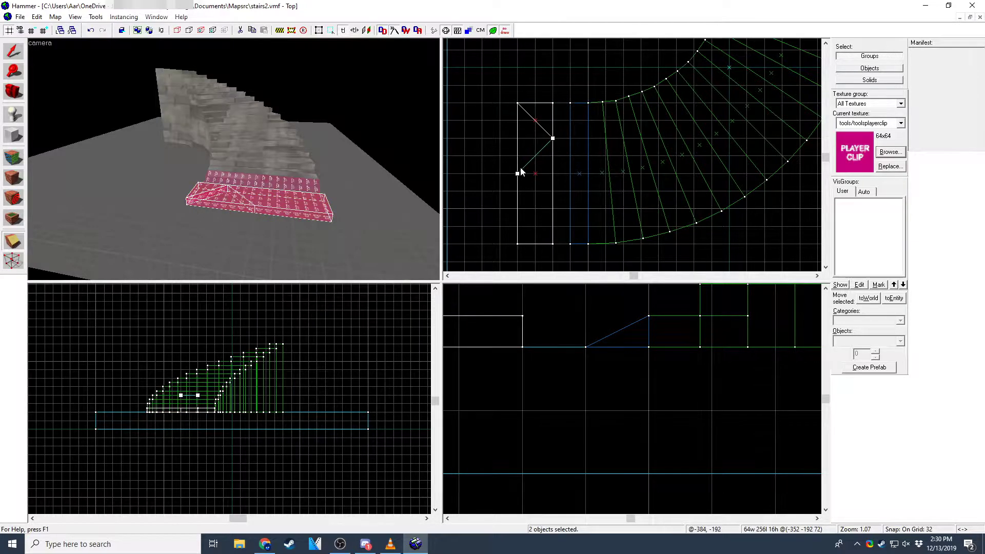
key("Return")
key("shift+s")
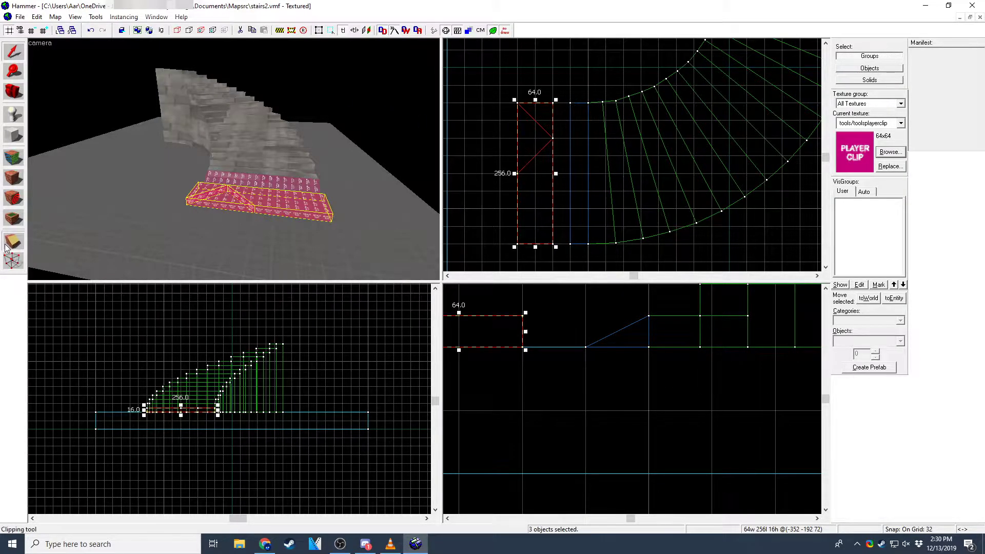
left_click(7, 246)
left_click_drag(518, 174, 553, 209)
key("Return")
left_click(14, 52)
Step: Clip the last diagonal down to the block's lower far corner and group the five triangular pieces
left_click(12, 239)
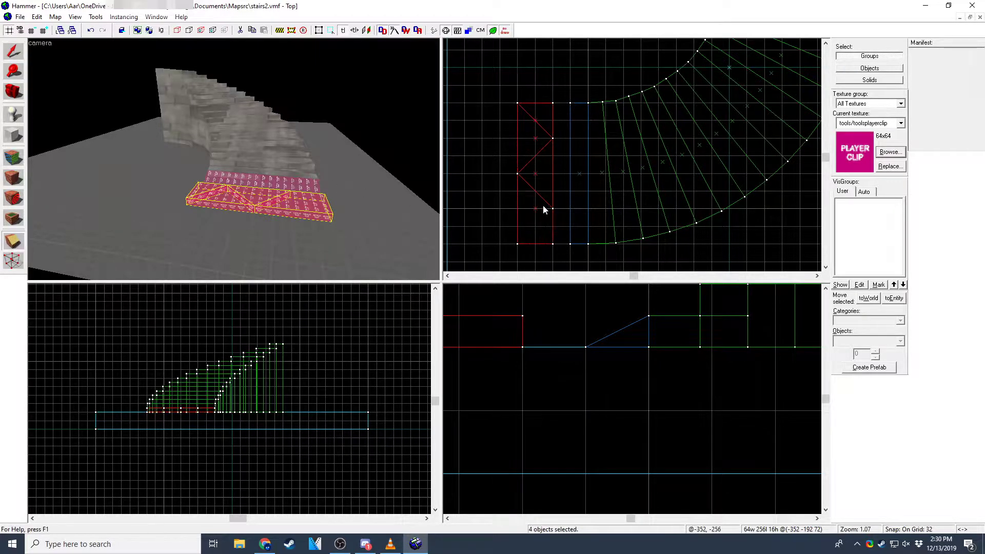
left_click_drag(552, 208, 518, 244)
key("Return")
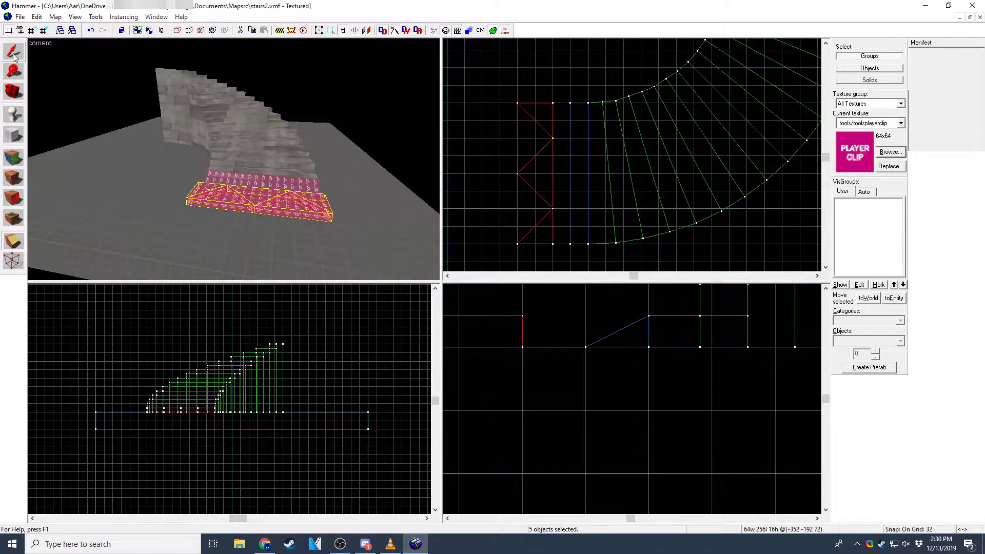
left_click(13, 52)
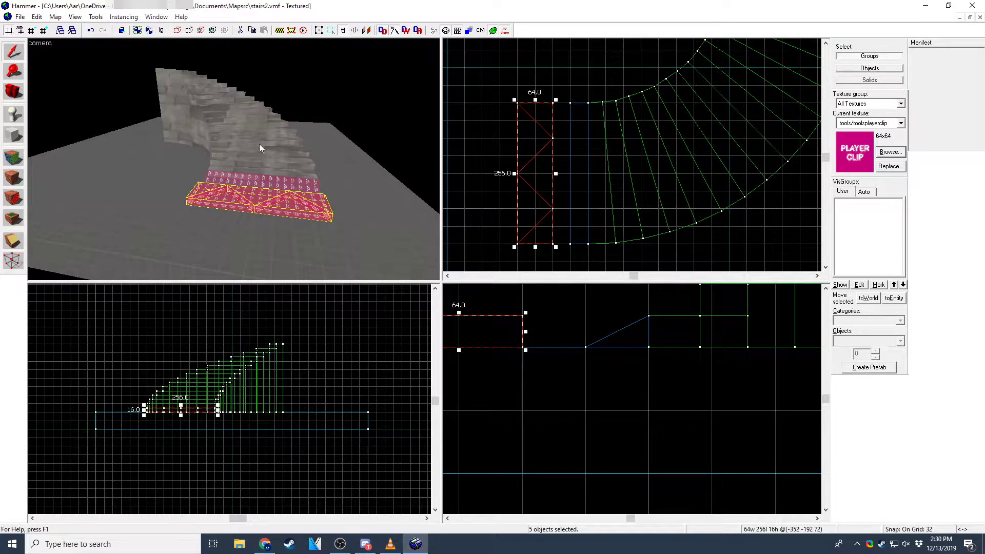
left_click(137, 30)
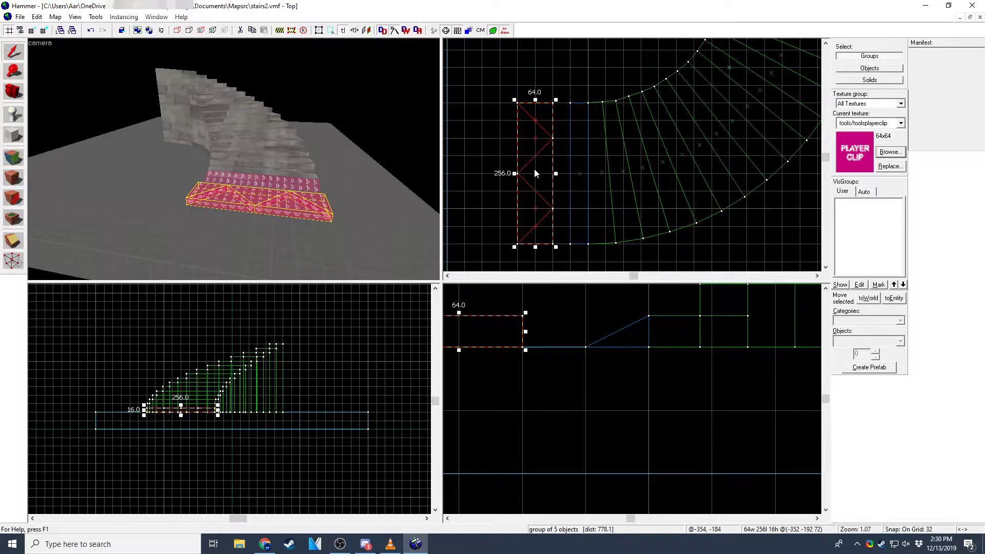
Step: Move the group clear of the stairs and place a copy above the bottom stair, aligned with the stairs' starting edge
mouse_move(534, 171)
left_mouse_down()
mouse_move(500, 103)
mouse_move(544, 94)
left_mouse_up()
scroll(500, 104, "down", 5)
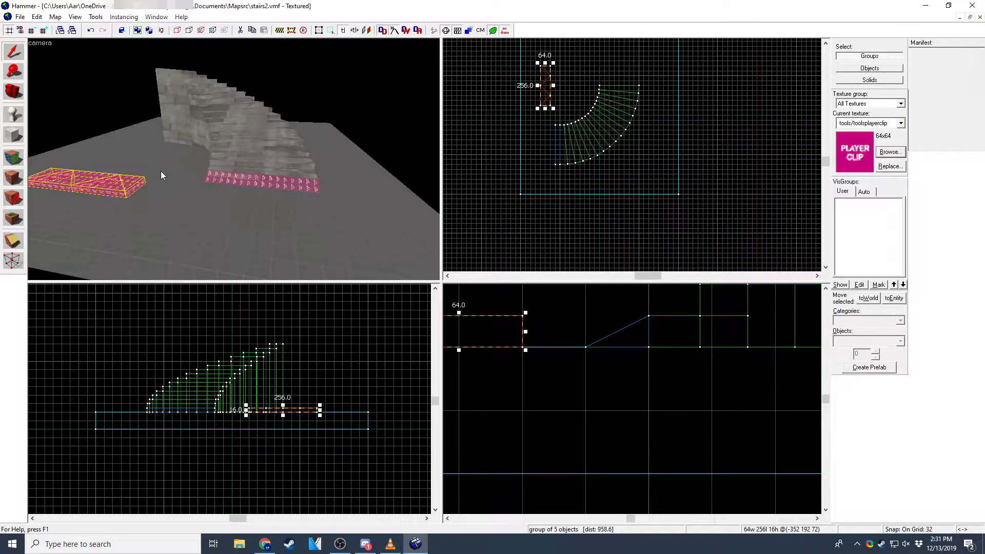
left_click(265, 169)
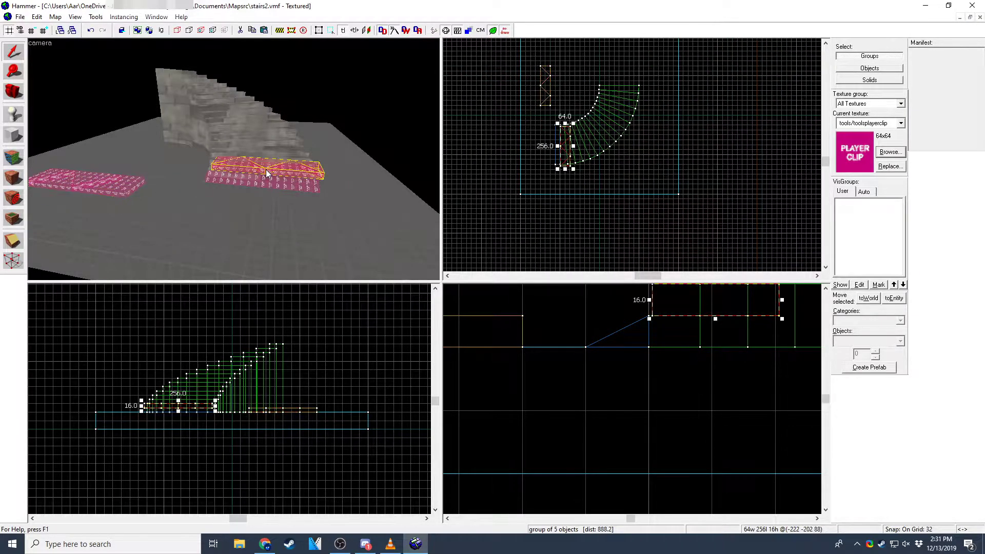
scroll(583, 164, "up", 5)
left_click_drag(596, 164, 564, 158)
Step: Reduce the grid snap to 1 unit
left_click(34, 31)
left_click(32, 31)
left_click(32, 31)
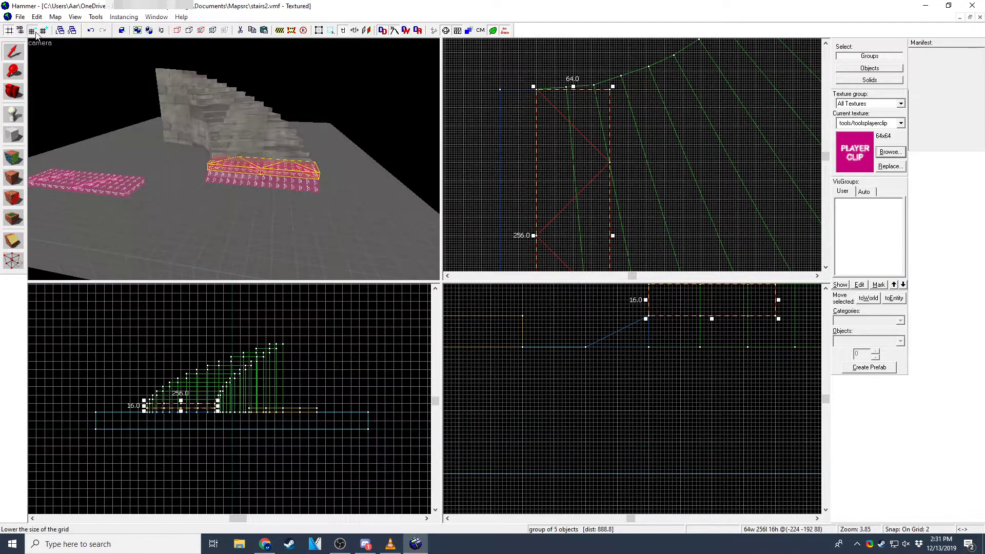
left_click(32, 30)
left_click(32, 30)
Step: With the Vertex tool, move the copied block's outer back corner vertices onto the outer back corner of the bottom stair
scroll(574, 135, "down", 6)
middle_click_drag(732, 156, 644, 154)
scroll(595, 180, "up", 1)
middle_click_drag(590, 186, 613, 160)
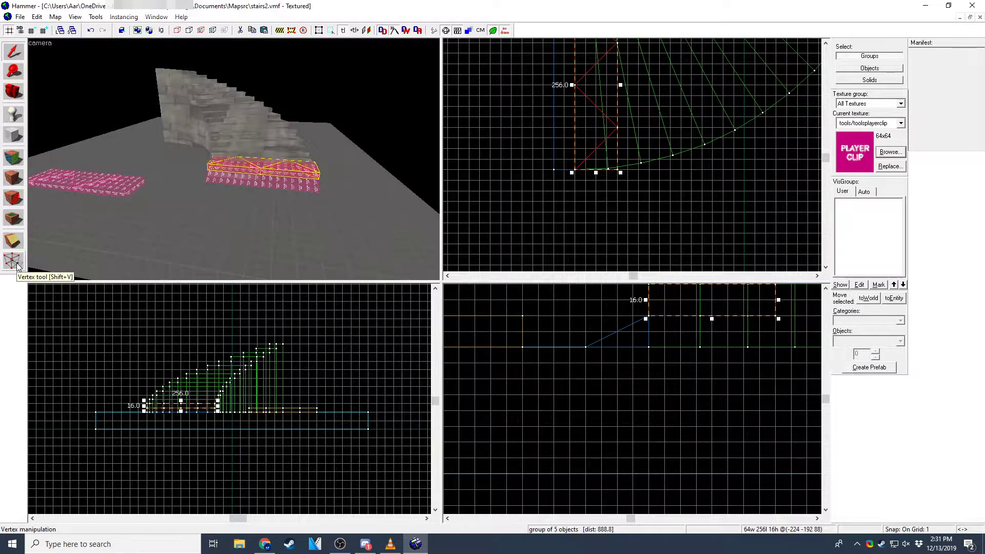
left_click(14, 262)
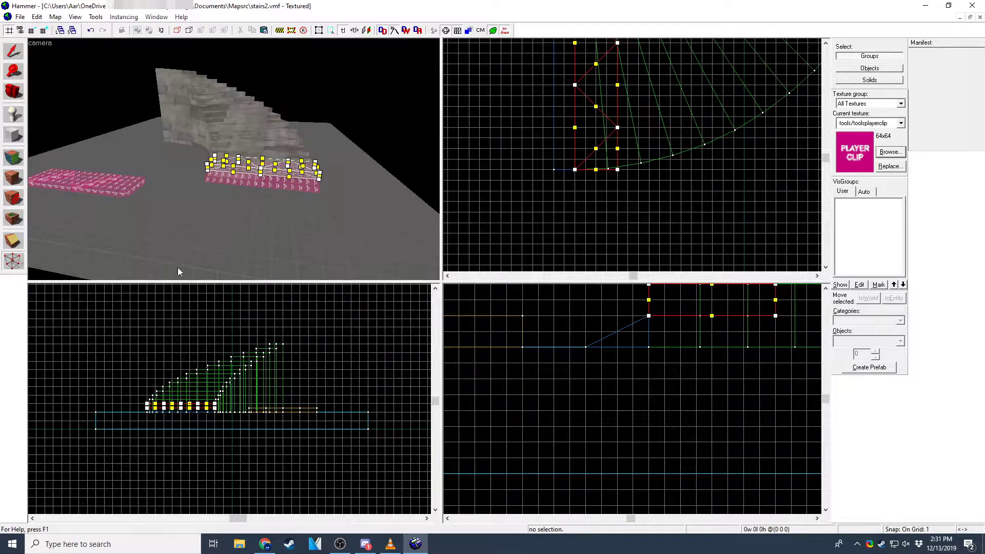
scroll(634, 178, "up", 7)
left_click_drag(589, 171, 556, 135)
key("Return")
scroll(581, 162, "up", 6)
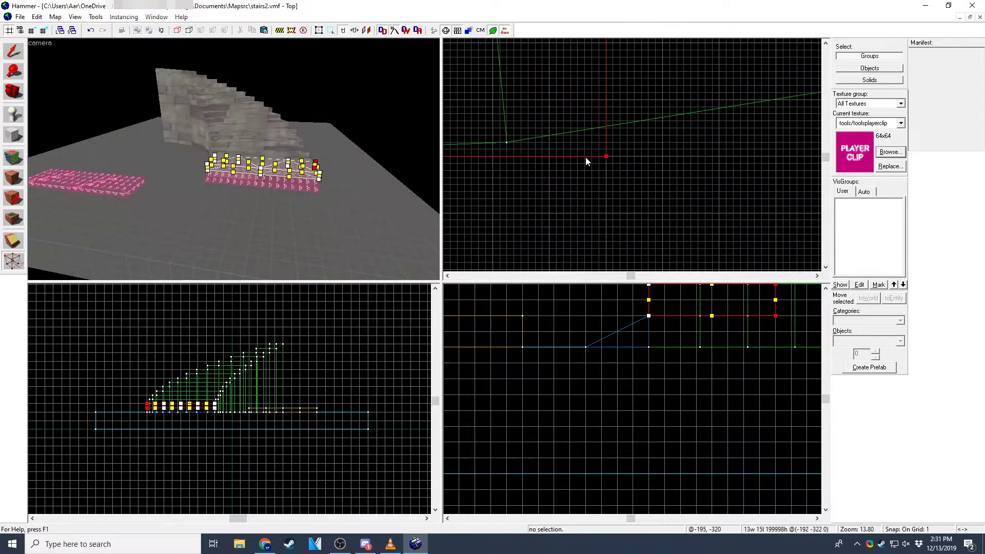
scroll(561, 137, "down", 8)
key("Up")
key("Up")
key("Up")
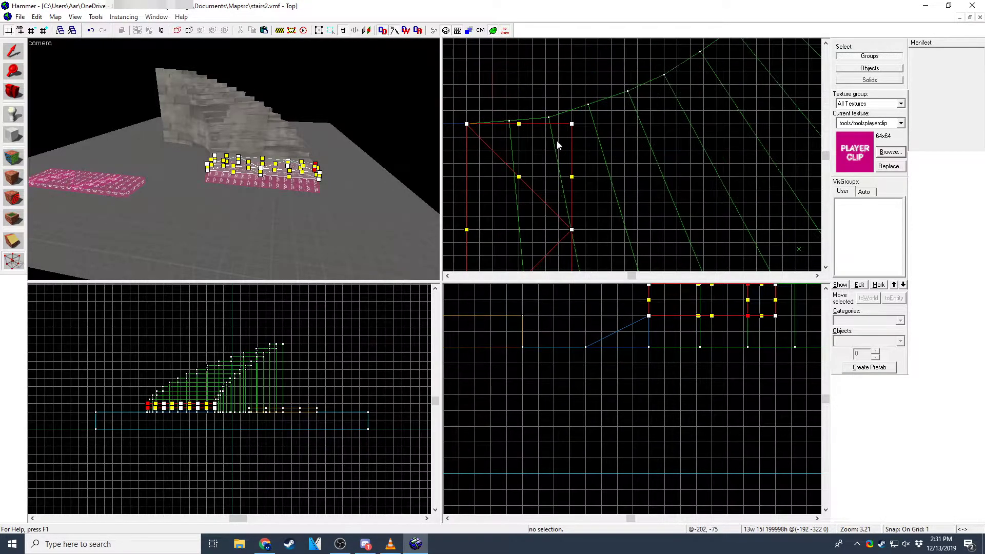
Step: Move the copied block's inner back corner vertices onto the inner back corner of the bottom stair
scroll(573, 131, "up", 5)
mouse_move(544, 104)
left_mouse_down()
mouse_move(596, 134)
mouse_move(470, 141)
mouse_move(595, 113)
left_mouse_up()
key("Return")
key("Left")
key("Left")
scroll(607, 110, "up", 2)
scroll(596, 112, "up", 3)
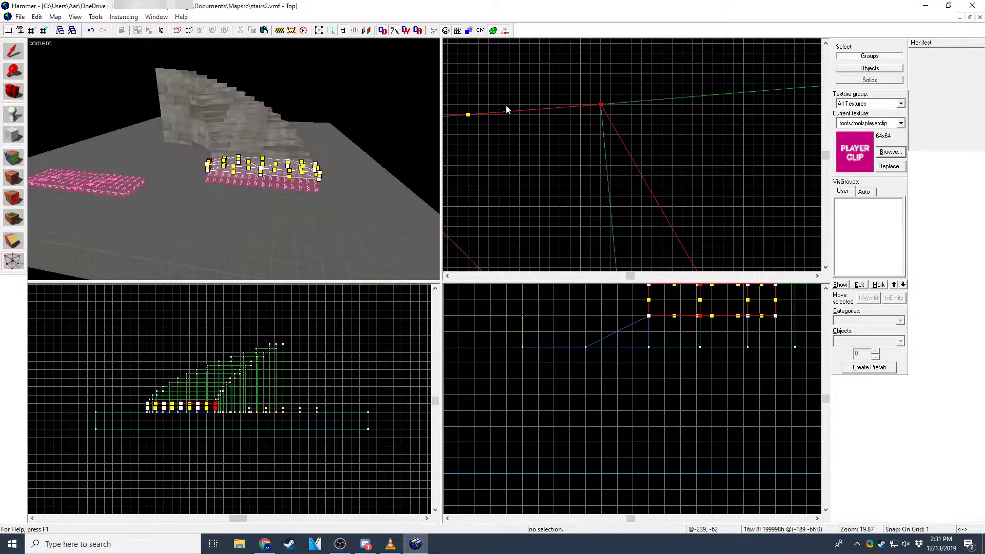
scroll(564, 118, "up", 10)
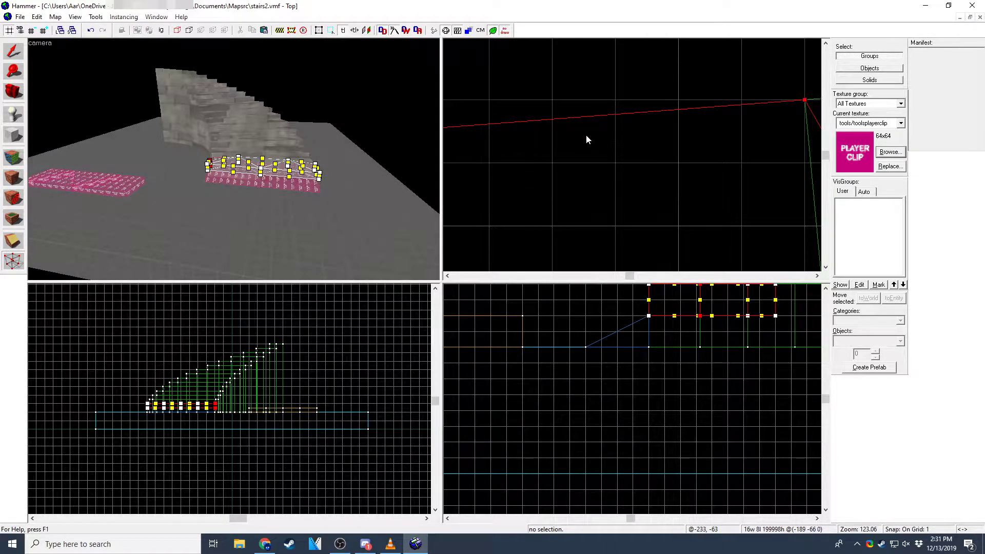
Step: Move the back-edge vertices nearer the inner side of the curve onto the bottom stair's back edge
scroll(660, 145, "down", 12)
key("Right")
key("Down")
key("Down")
key("Down")
key("Down")
key("Right")
scroll(699, 193, "down", 2)
scroll(698, 192, "down", 3)
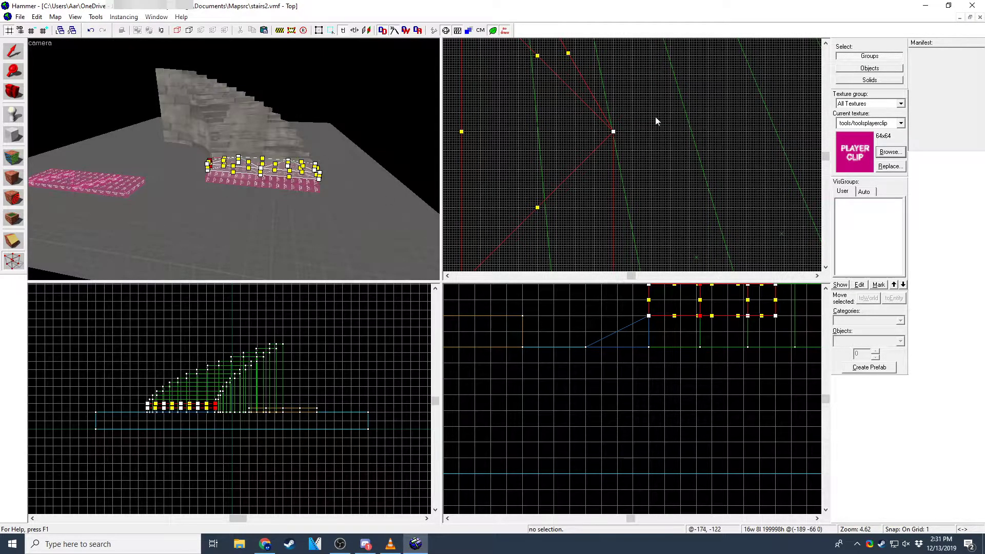
scroll(654, 117, "down", 4)
scroll(650, 145, "up", 5)
left_click(606, 90)
left_click_drag(607, 91, 515, 91)
scroll(517, 91, "up", 9)
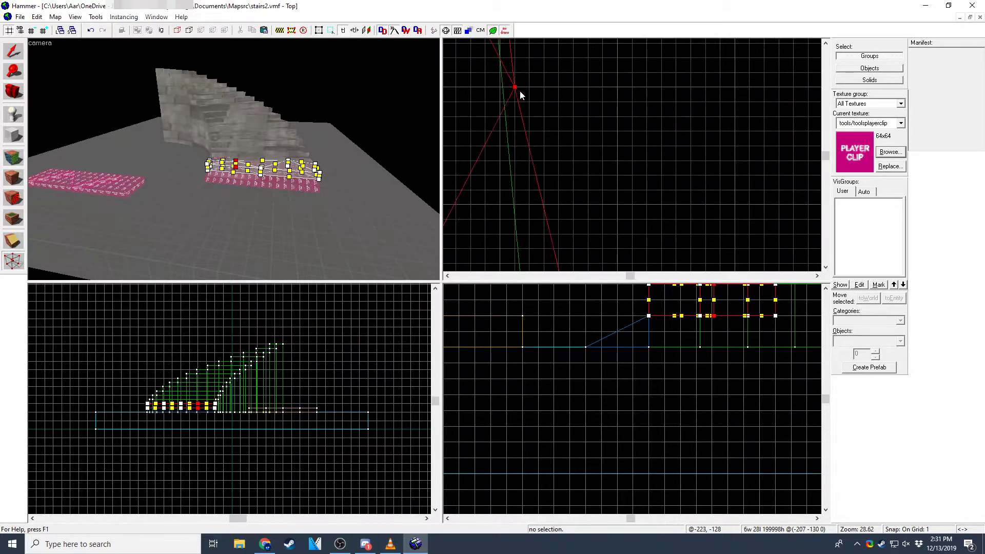
scroll(528, 97, "down", 9)
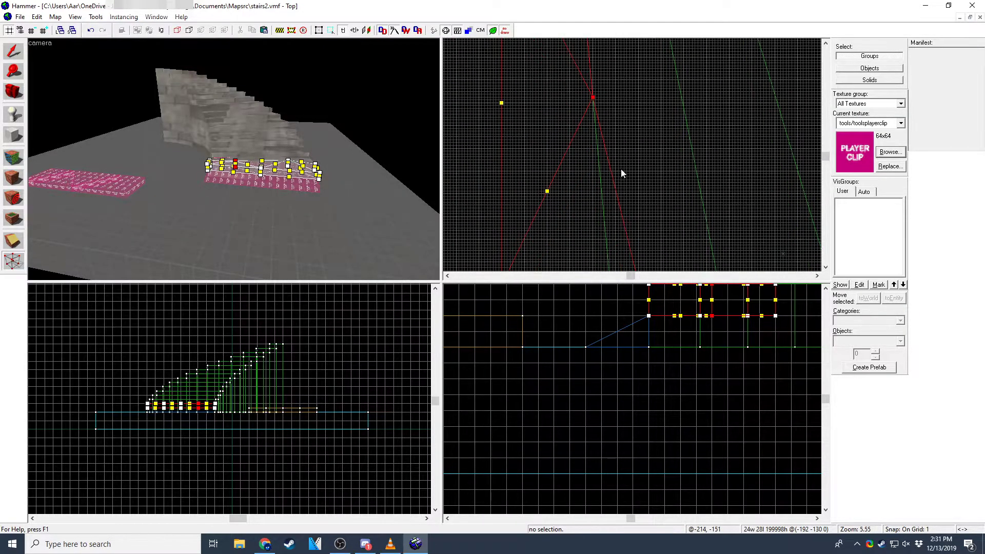
Step: Move the remaining back-edge vertices, nearer the outer side of the curve, onto the bottom stair's back edge
key("Down")
key("Down")
key("Right")
scroll(610, 183, "up", 6)
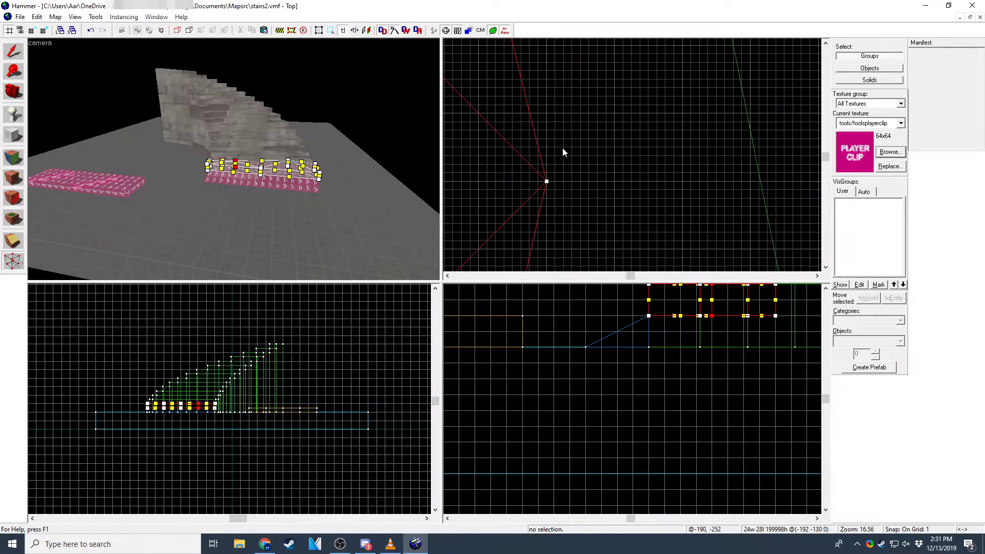
left_click_drag(559, 154, 456, 205)
mouse_move(546, 181)
left_mouse_down()
mouse_move(534, 217)
mouse_move(632, 205)
mouse_move(564, 174)
left_mouse_up()
scroll(631, 169, "down", 15)
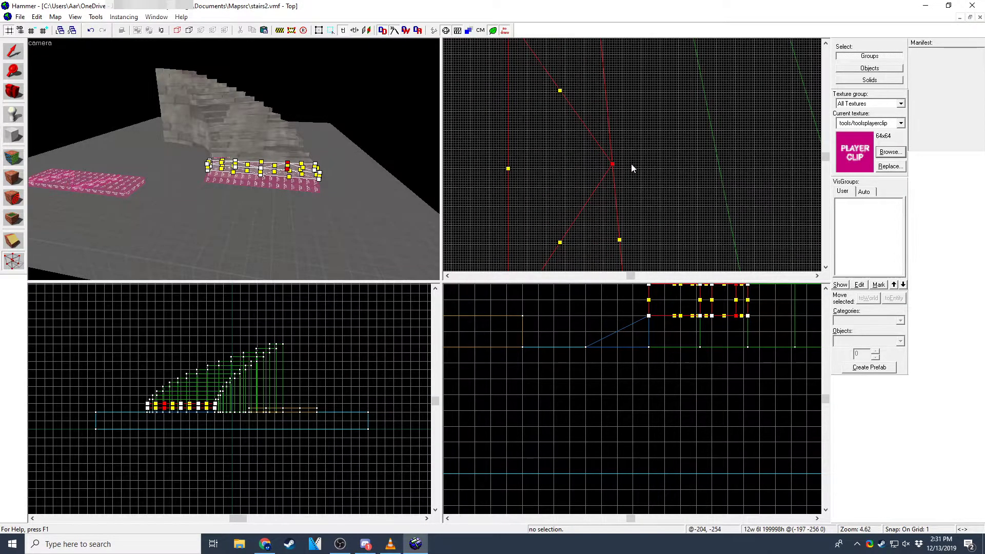
key("Up")
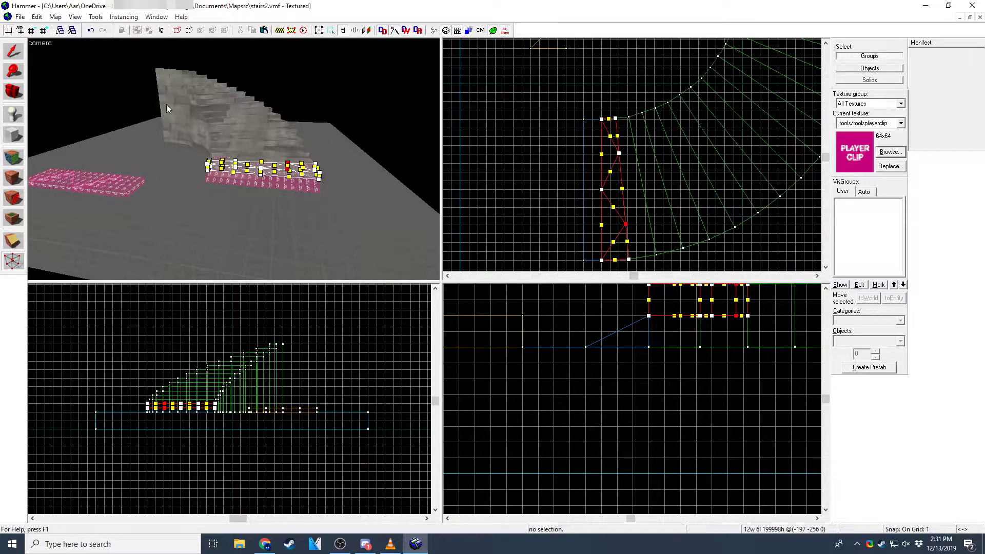
Step: Leave vertex editing and inspect the fitted clip block against the bottom stair in the 3D view
left_click(13, 51)
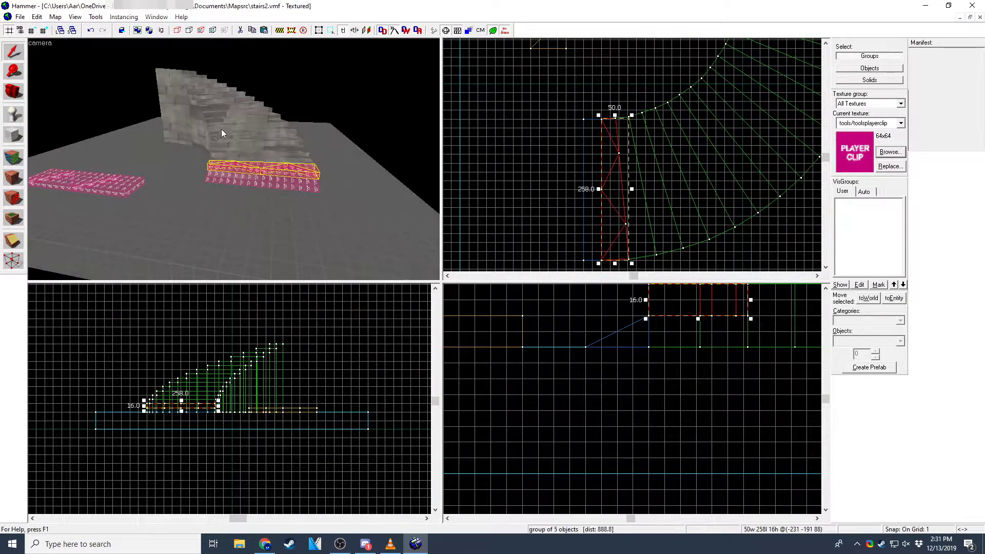
key("z")
key("w")
key("z")
left_click(519, 135)
key("z")
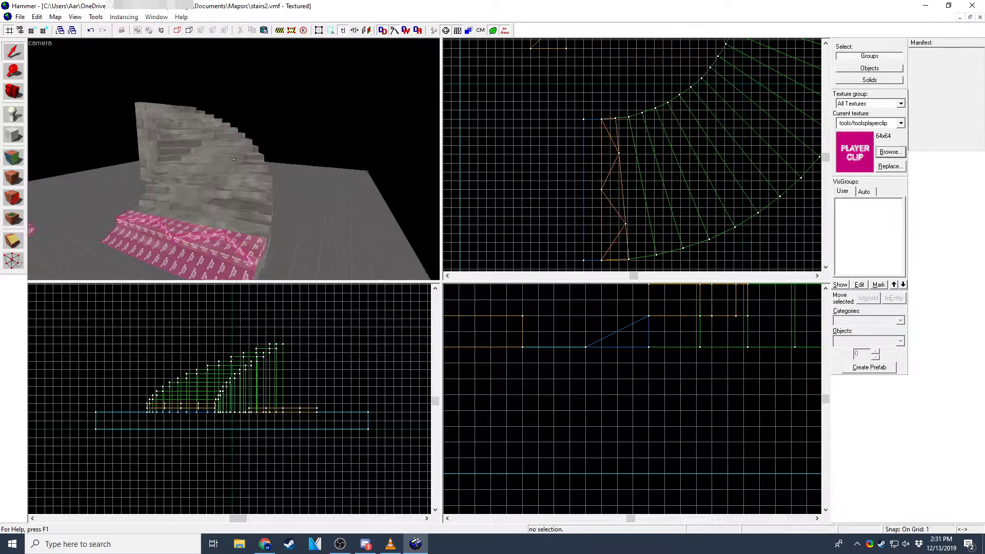
key("w")
key("a")
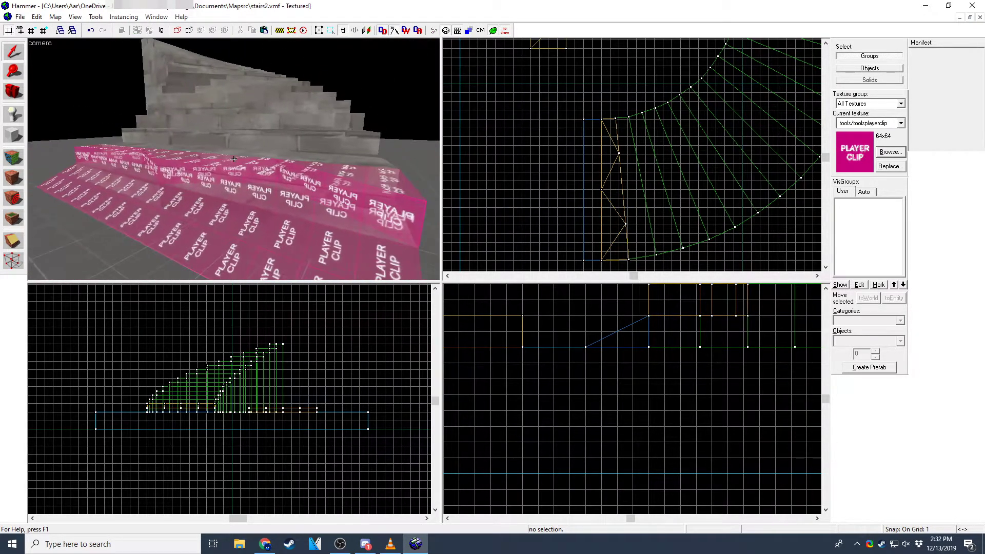
key("a")
left_click(234, 159)
key("z")
Step: Check the map for problems, view the listed entry's description and close the check
left_click(54, 18)
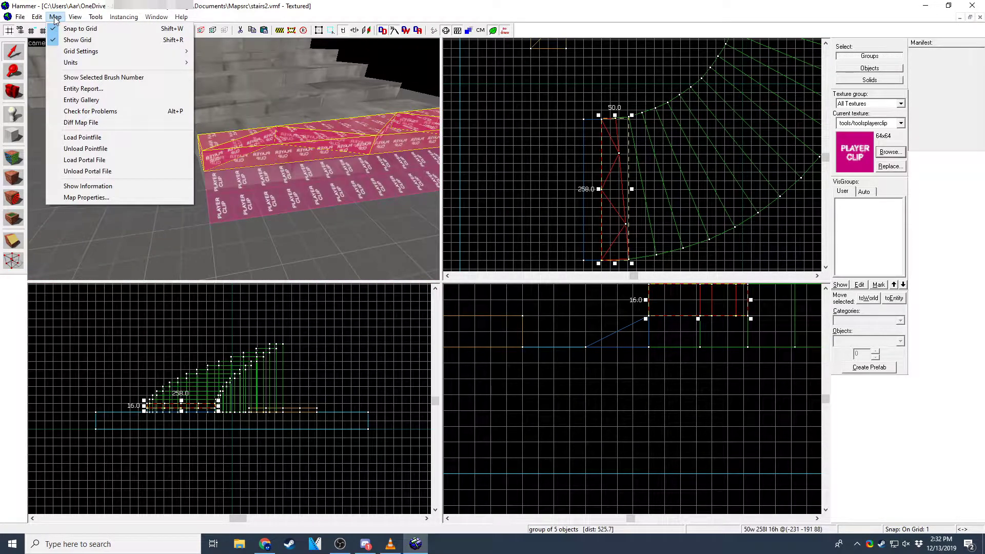
left_click(54, 18)
left_click(55, 18)
left_click(105, 109)
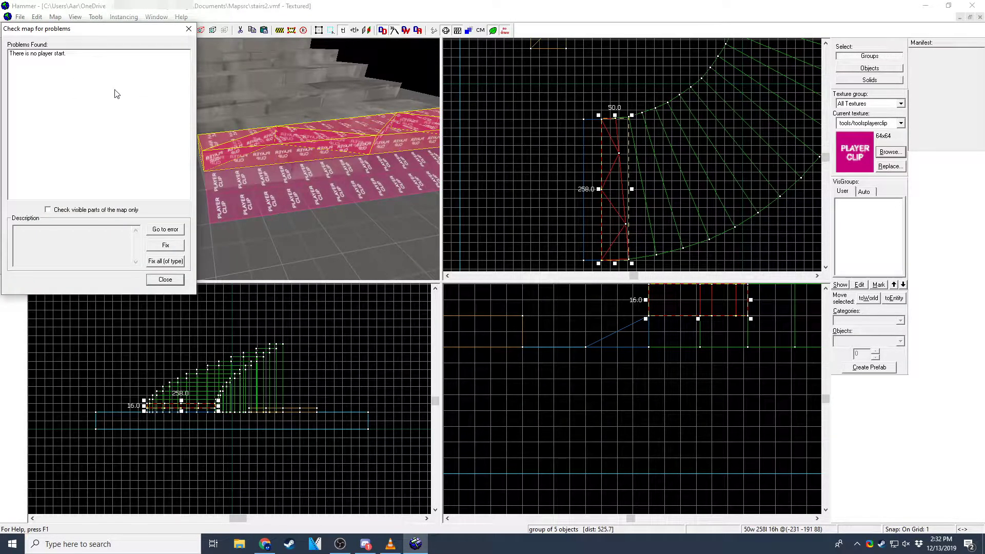
left_click(64, 54)
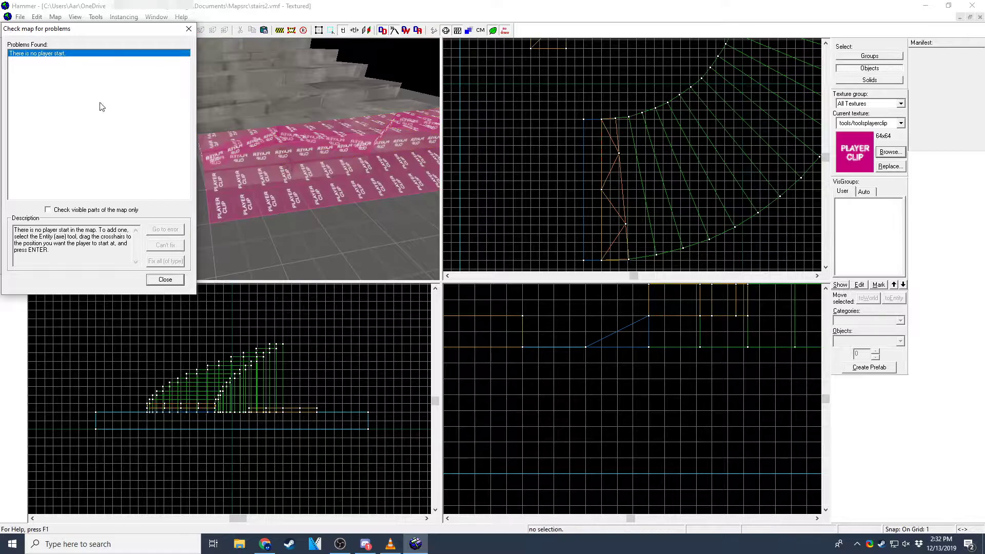
left_click(188, 29)
Step: Select all five triangular player clip pieces above the bottom stair as individual objects
left_click(242, 146)
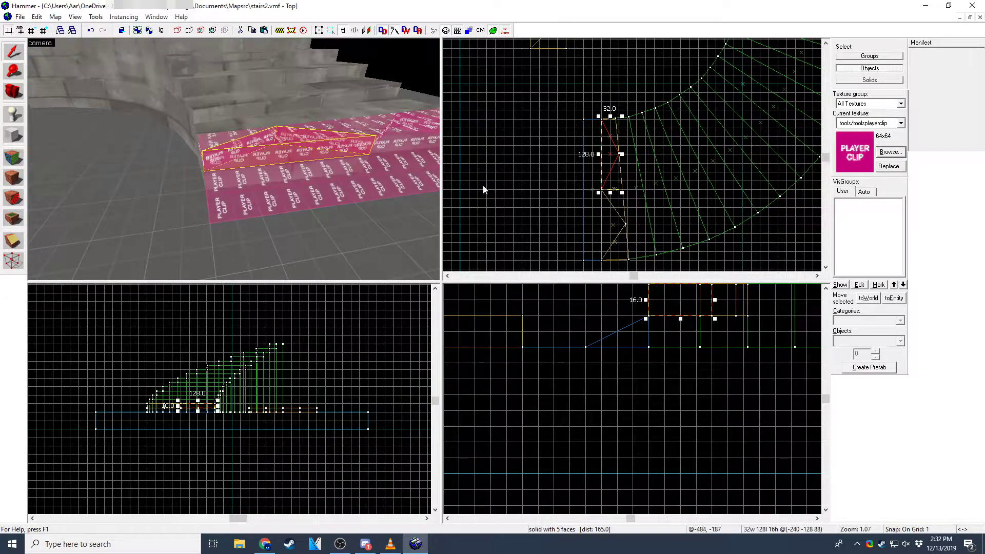
left_click(325, 130)
left_click(231, 150)
left_click(261, 128, "ctrl")
left_click(389, 120, "ctrl")
left_click(399, 135, "ctrl")
key("z")
key("w")
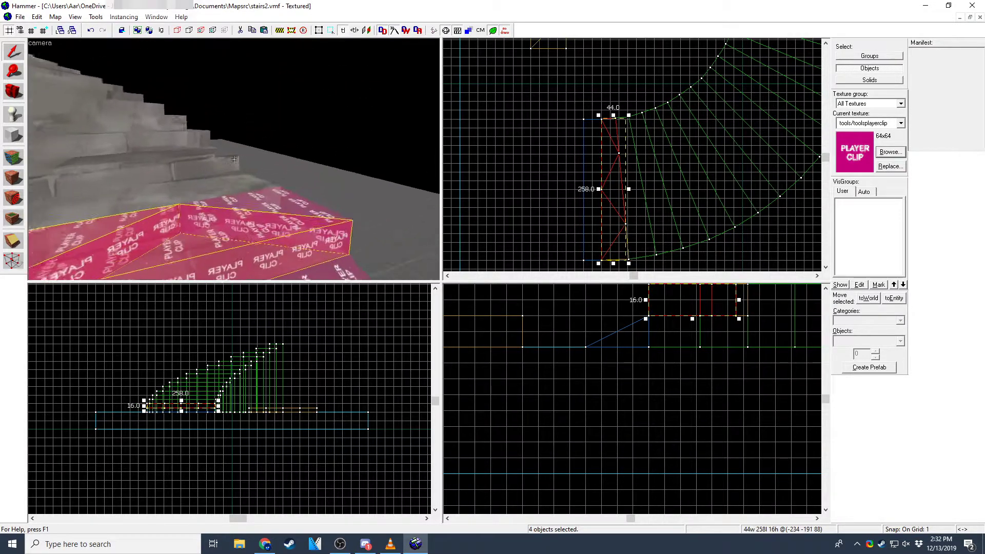
key("z")
left_click(258, 204, "ctrl")
left_click(261, 196, "ctrl")
left_click(227, 232, "ctrl")
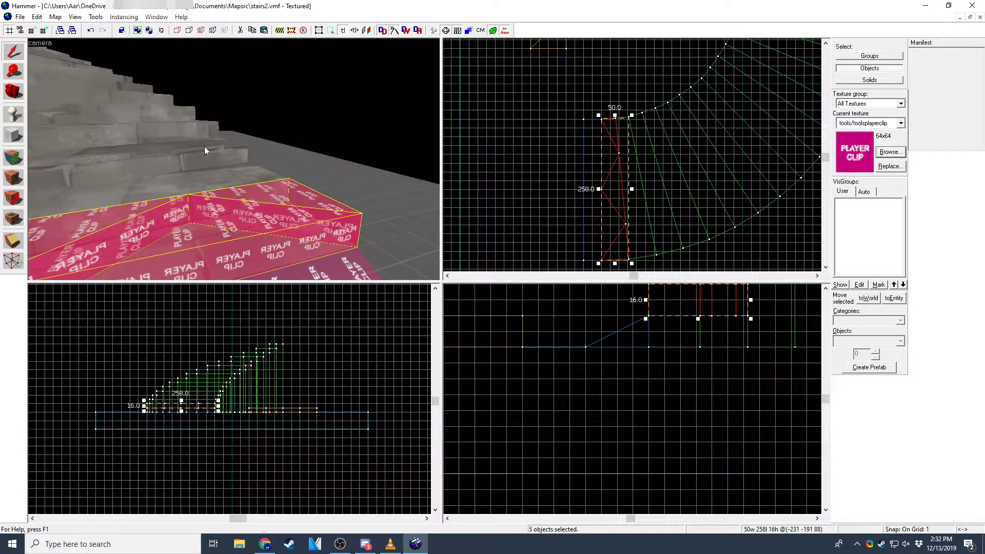
Step: Examine the selected pieces and their front-edge vertices from the outer side of the stairs
key("z")
key("s")
key("z")
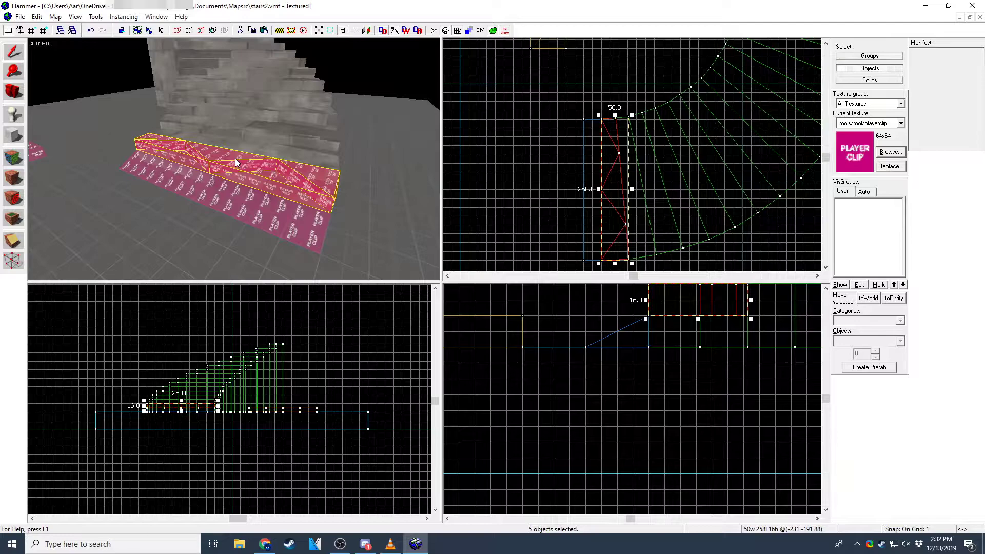
left_click(12, 262)
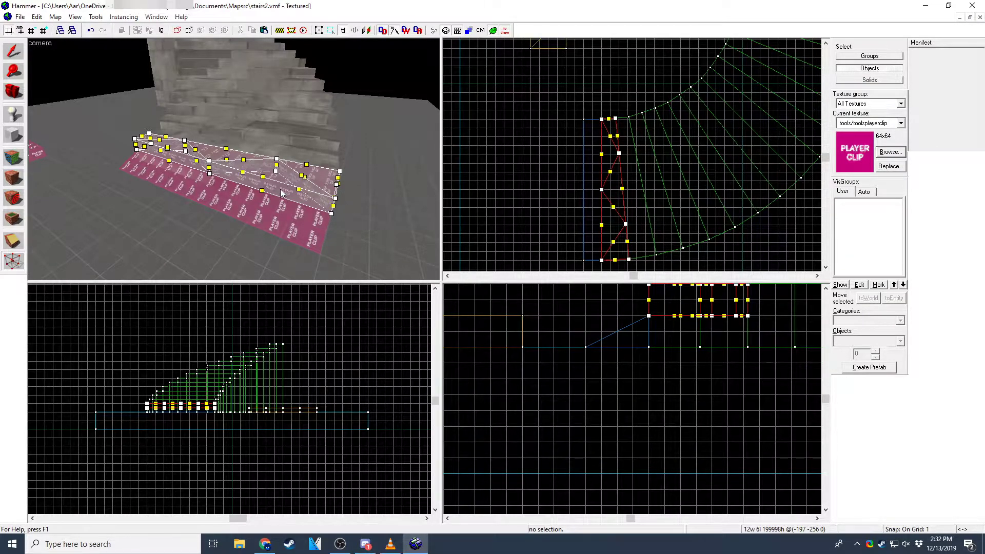
key("z")
key("d")
key("z")
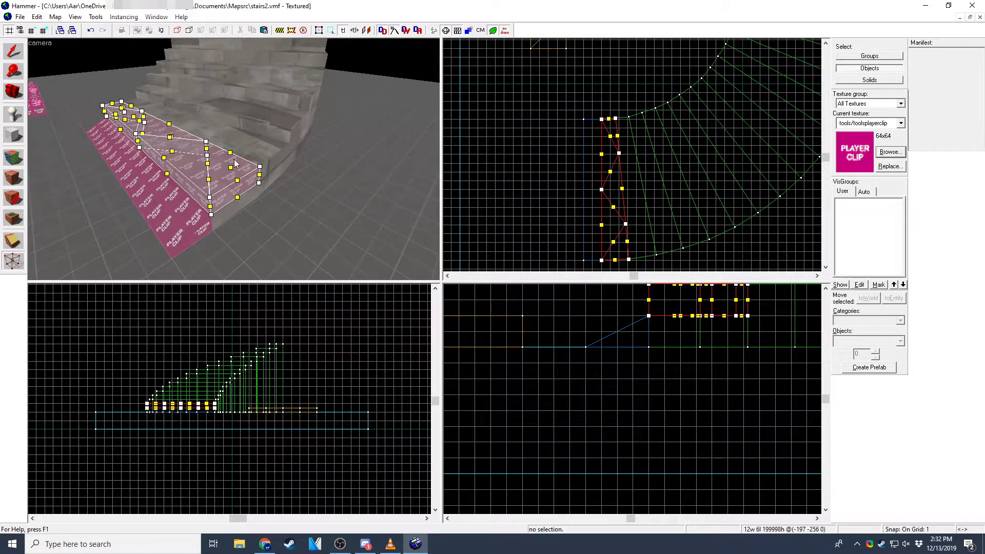
left_click(13, 52)
scroll(629, 155, "up", 3)
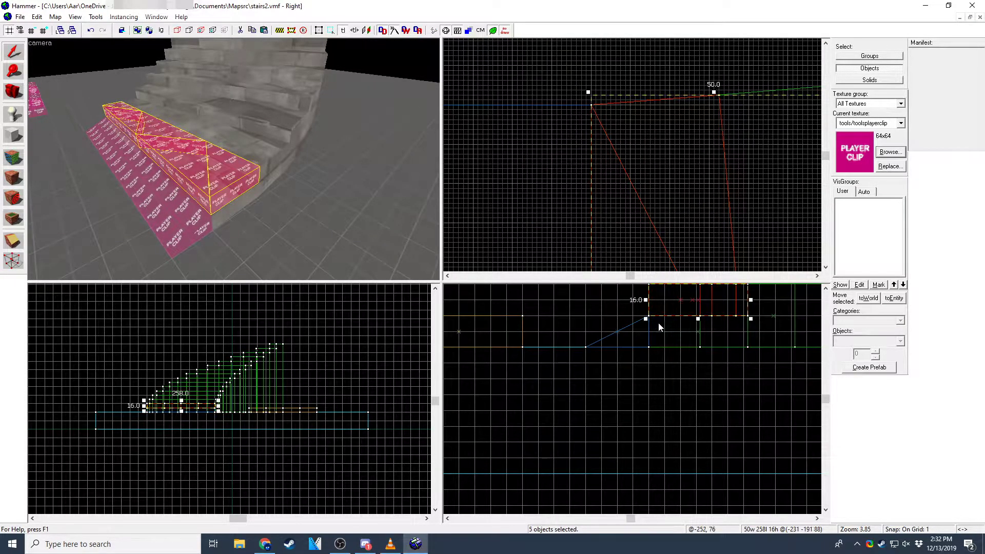
scroll(665, 327, "up", 5)
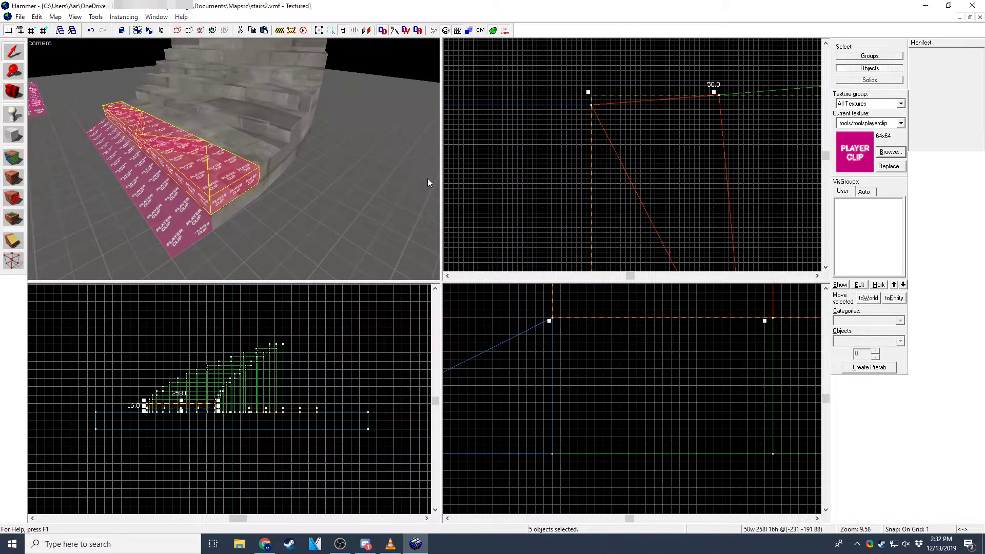
Step: With the Vertex tool, lower the outer front top vertex onto the bottom vertex directly beneath it
left_click(13, 262)
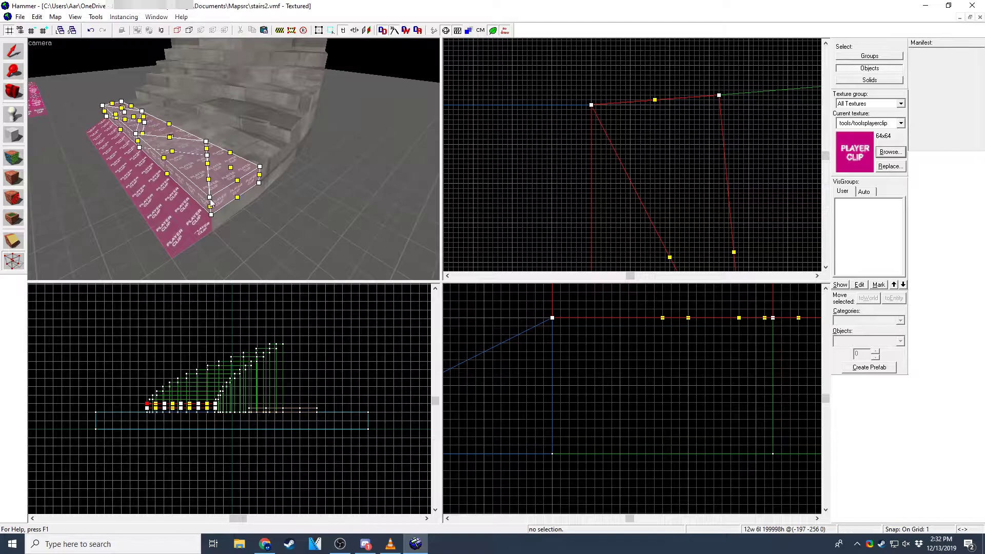
scroll(144, 408, "up", 5)
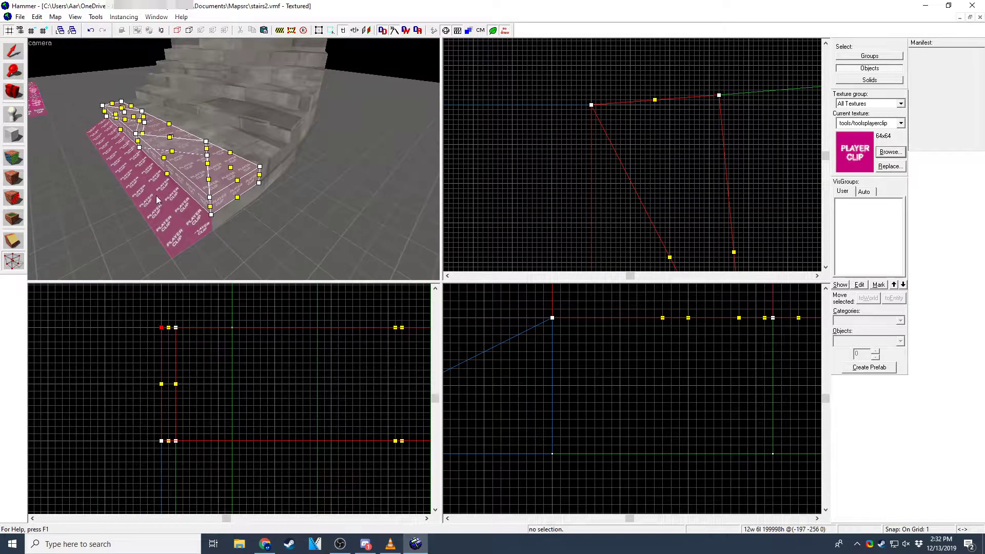
left_click_drag(135, 317, 168, 344)
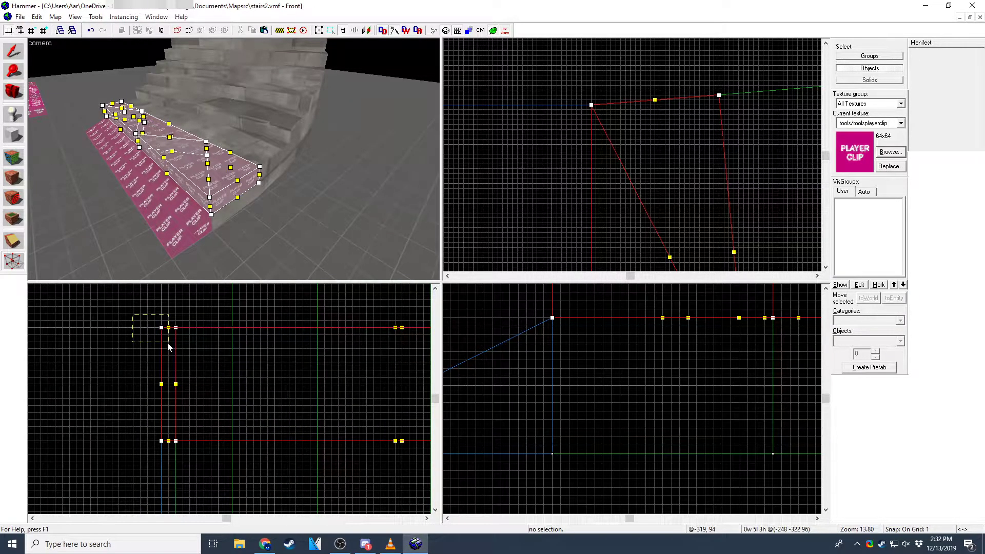
key("Return")
left_click_drag(161, 328, 163, 440)
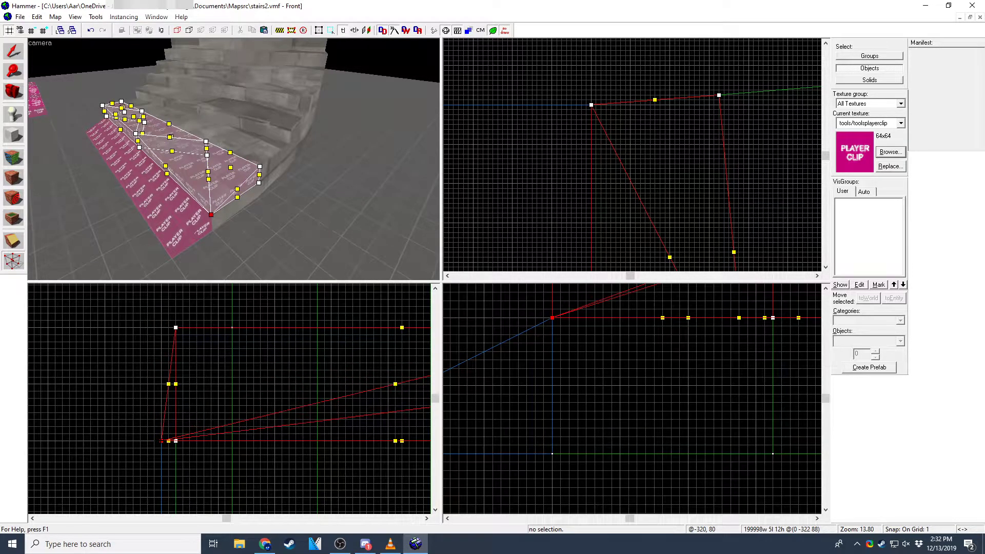
left_click(473, 306)
key("shift+s")
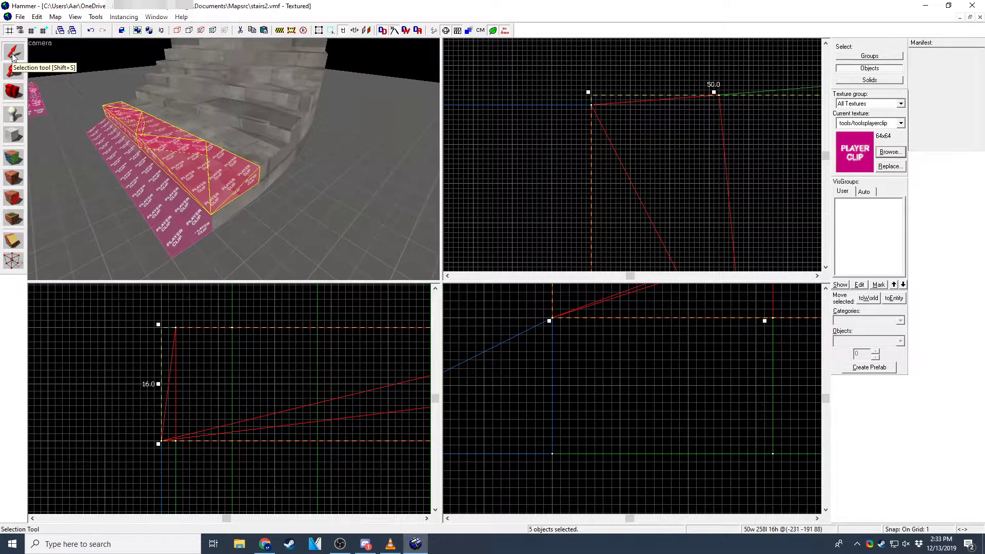
Step: Lower the middle front top vertex of the clip pieces onto the bottom vertex directly beneath it
left_click(13, 260)
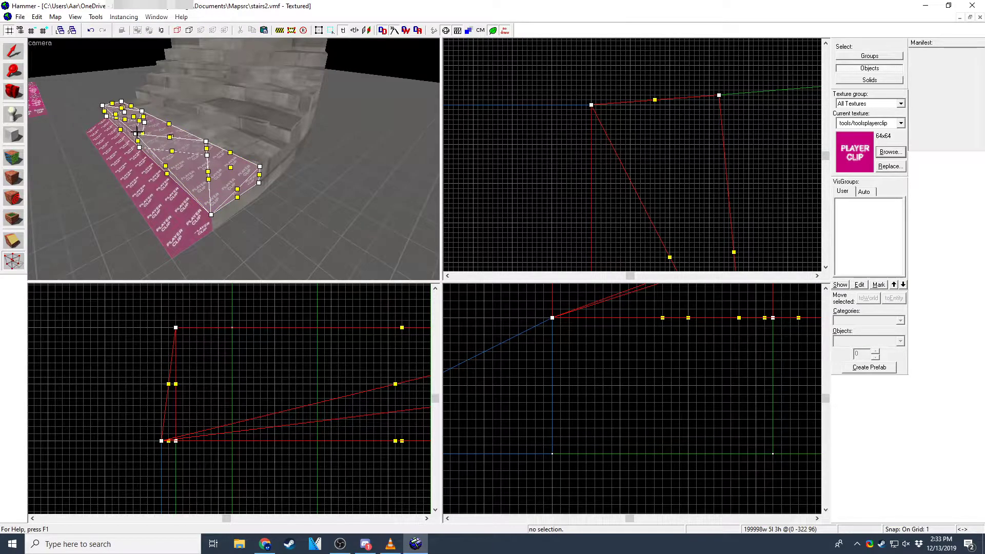
scroll(352, 353, "down", 2)
scroll(352, 353, "up", 6)
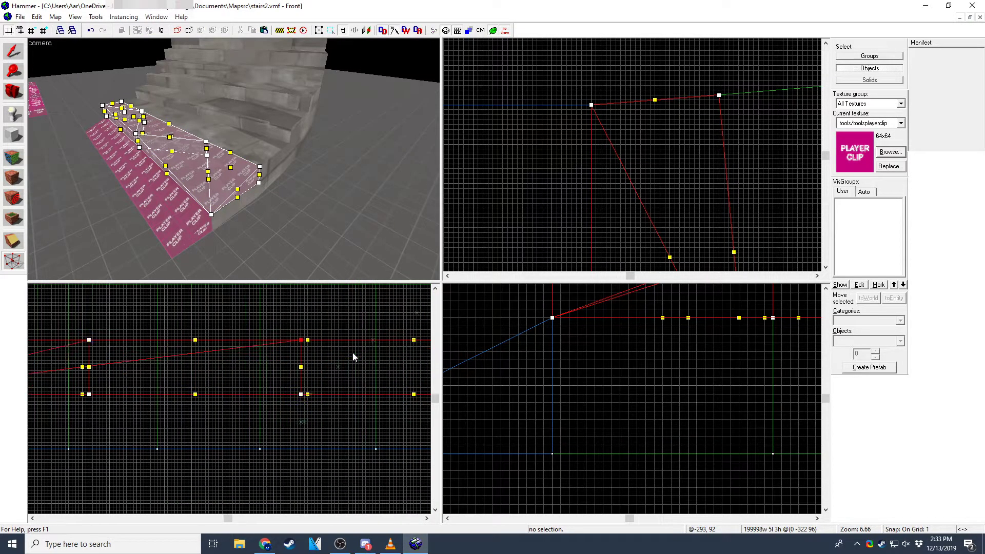
mouse_move(290, 308)
left_mouse_down()
mouse_move(329, 348)
mouse_move(311, 469)
left_mouse_up()
key("Return")
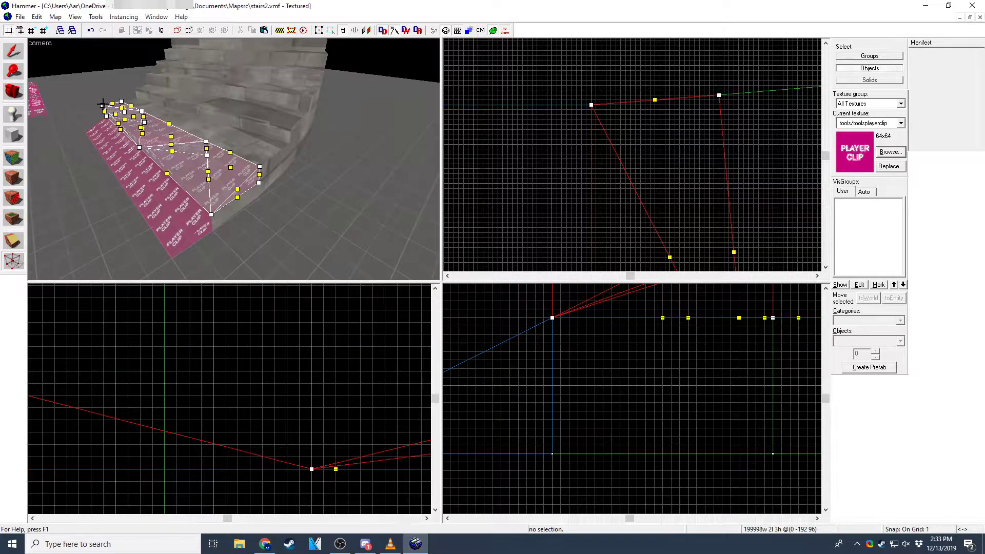
Step: Lower the inner front top vertex of the clip pieces onto the bottom vertex directly beneath it
scroll(347, 382, "down", 7)
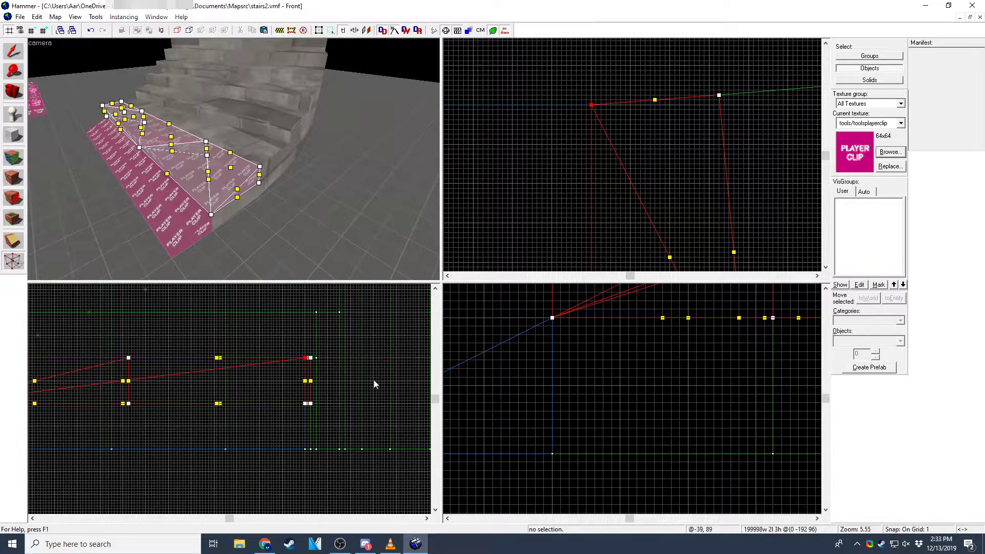
scroll(322, 370, "up", 7)
mouse_move(241, 311)
left_mouse_down()
mouse_move(276, 350)
mouse_move(260, 490)
left_mouse_up()
left_click(260, 490)
key("Return")
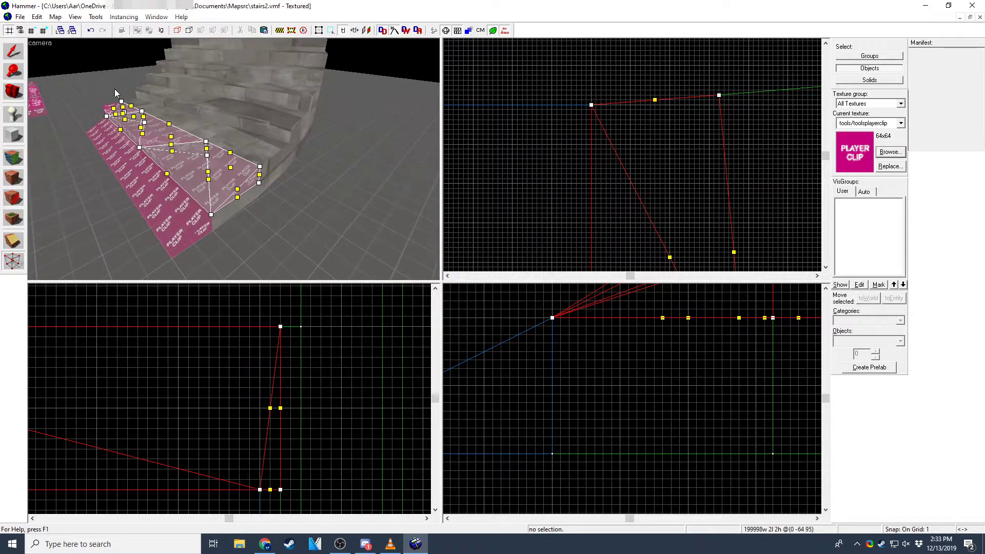
Step: Leave vertex editing, inspect the sloped clip pieces in the 3D view and check the map for problems
left_click(8, 55)
key("Escape")
key("z")
key("a")
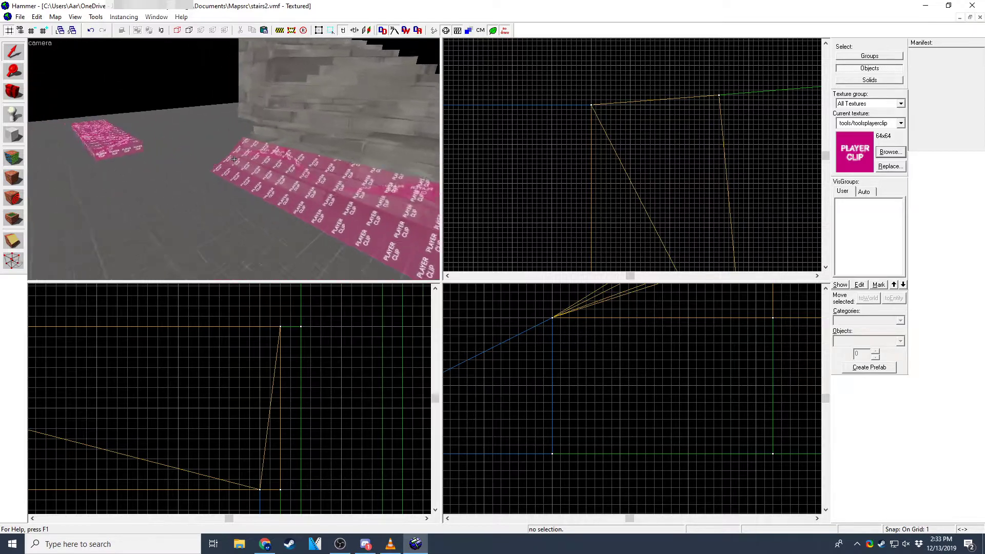
left_click(234, 158)
key("z")
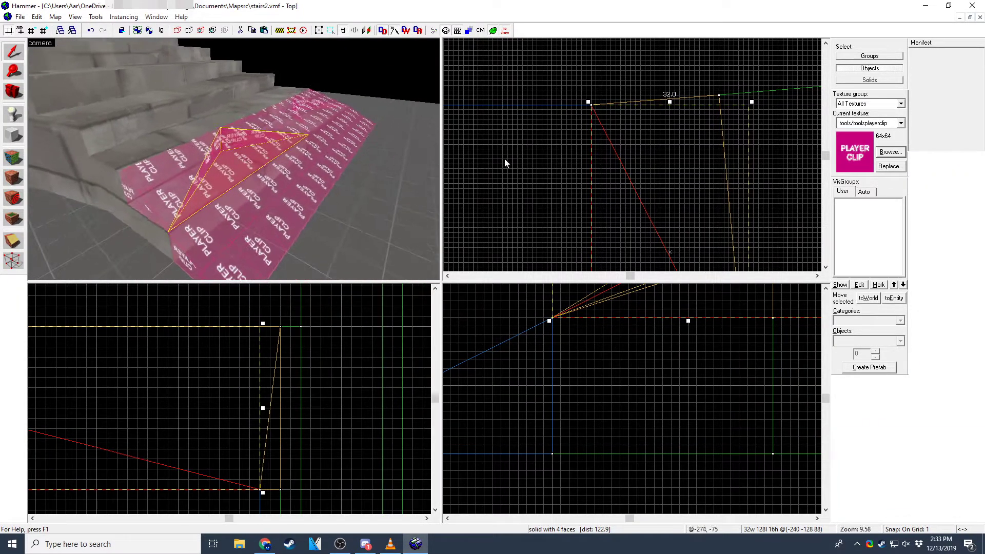
left_click(206, 152)
key("alt+p")
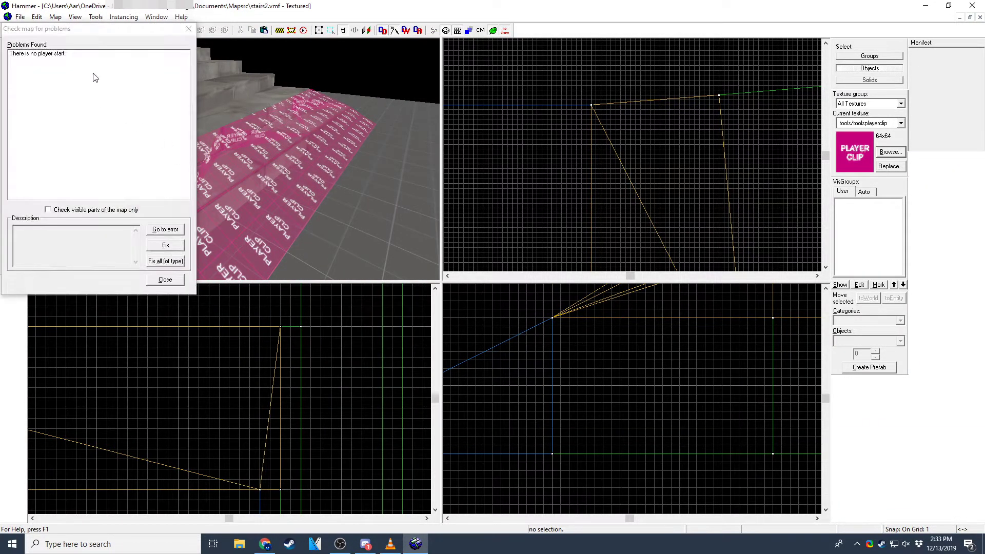
Step: Select the five flat template clip brushes lying beside the stairs and paste a copy of them near the first ramp section
left_click(182, 31)
key("z")
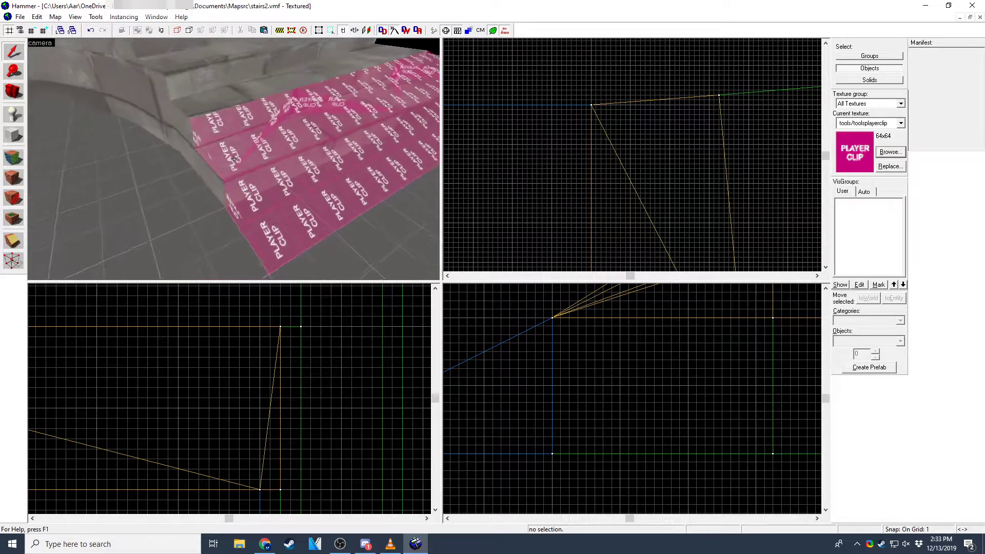
key("d")
key("s")
key("z")
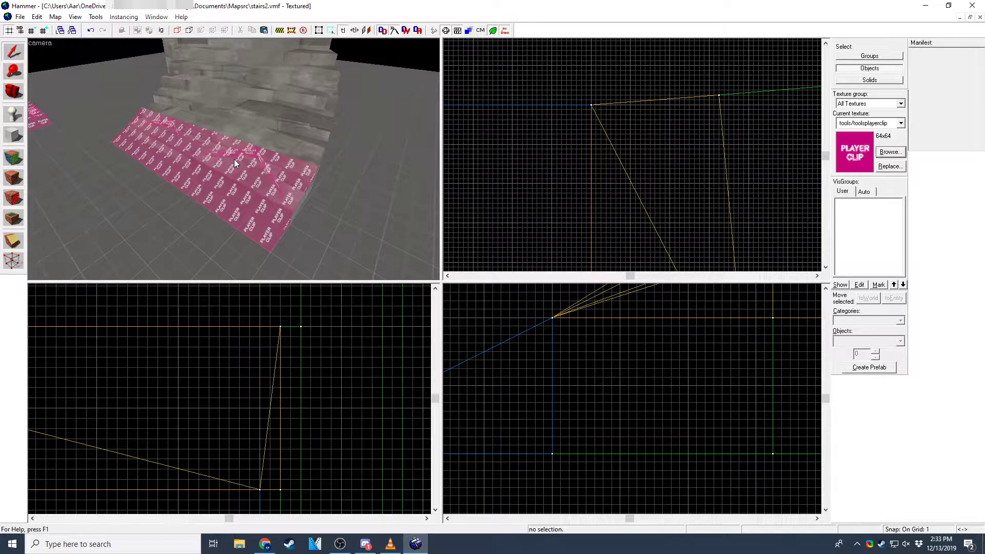
key("z")
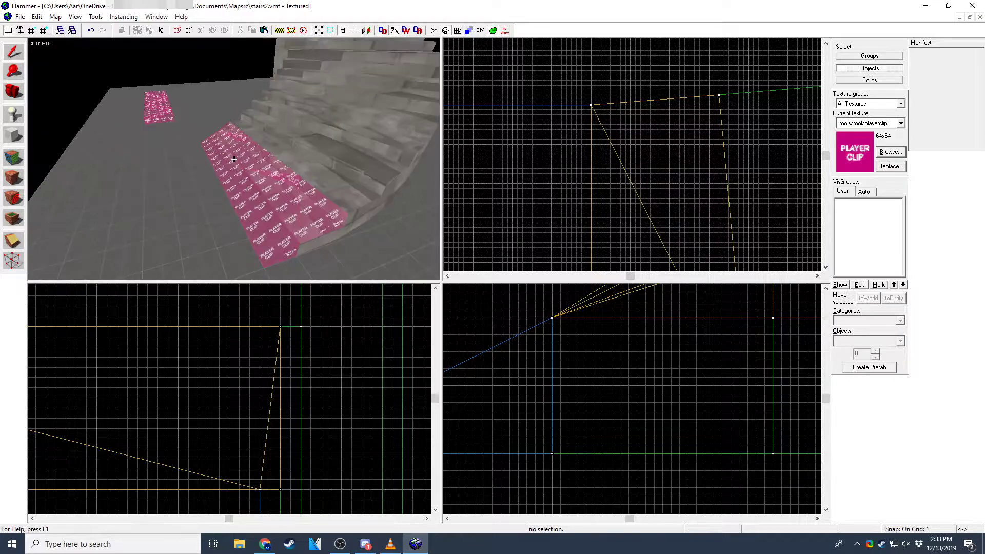
left_click(160, 116)
left_click(161, 107, "ctrl")
left_click(159, 101, "ctrl")
left_click(156, 96, "ctrl")
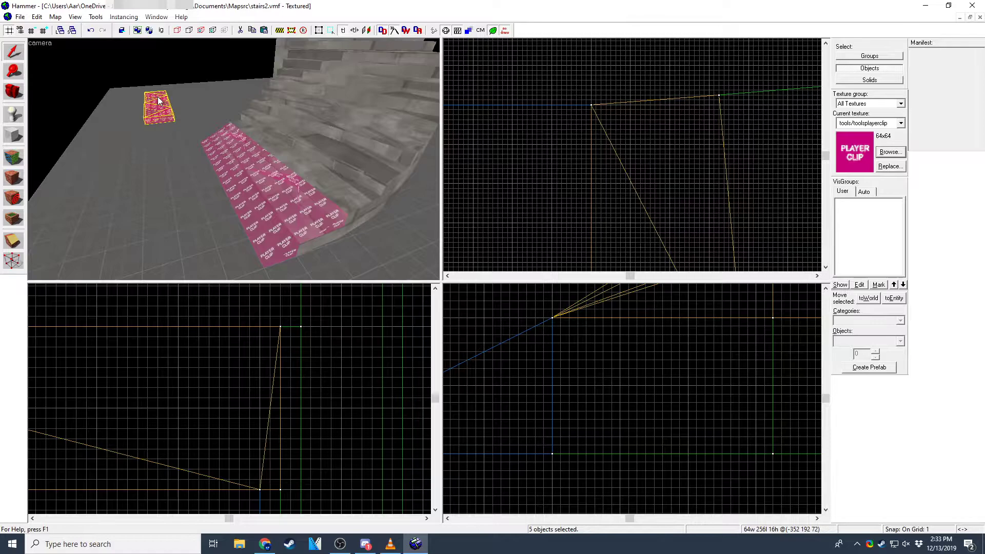
key("ctrl+v")
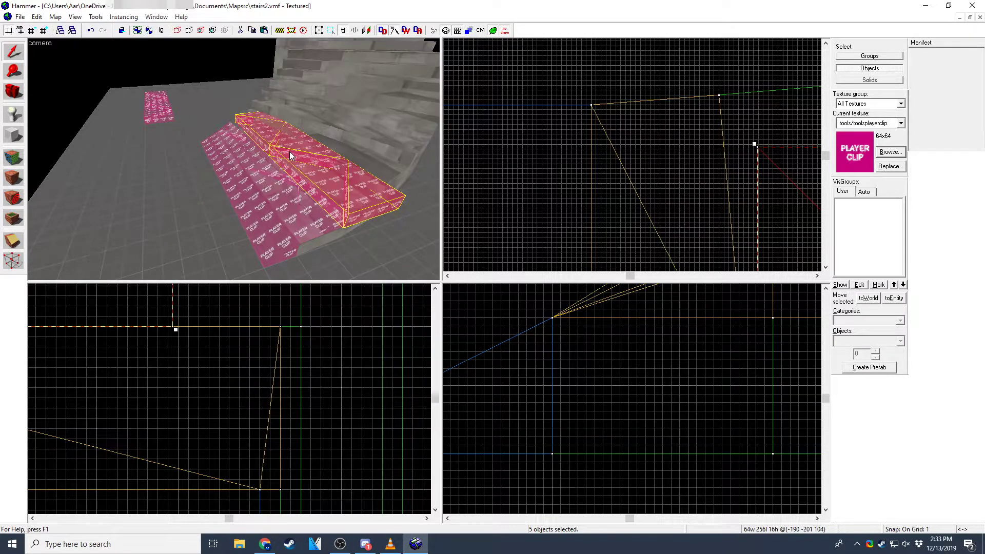
Step: Move the pasted clip pieces so their inner front corner aligns with the inner back corner of the first ramp section
scroll(289, 152, "down", 1)
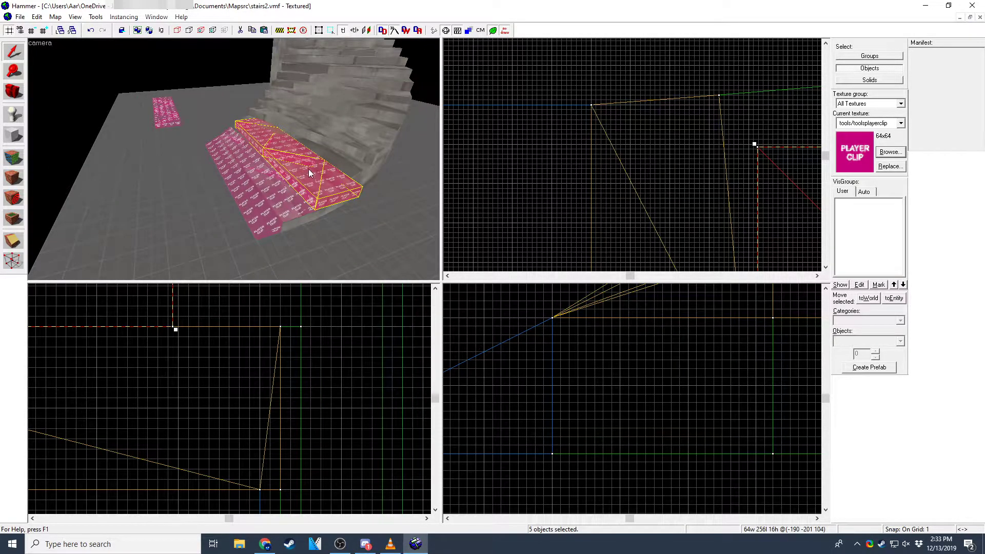
scroll(641, 175, "up", 4)
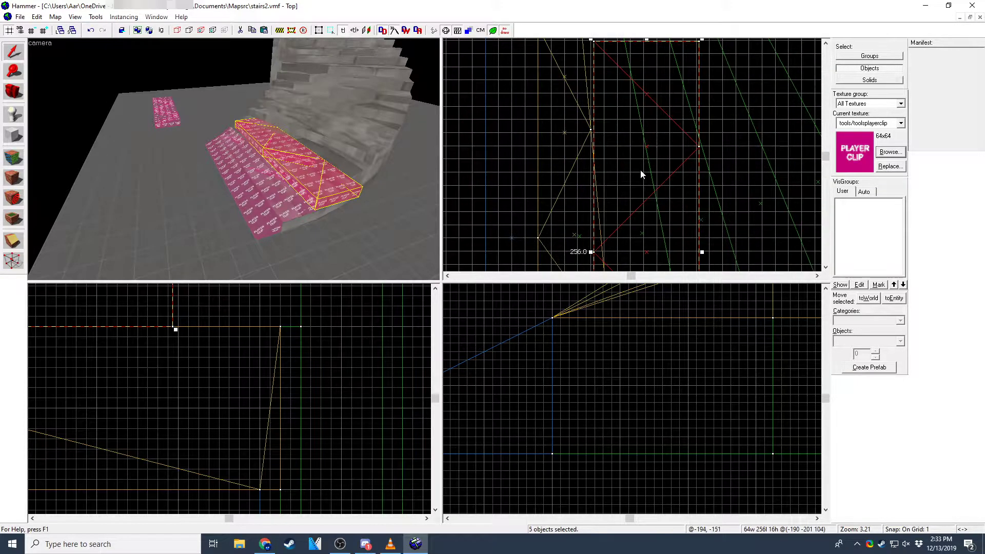
scroll(678, 127, "down", 5)
mouse_move(685, 107)
left_mouse_down()
mouse_move(704, 158)
mouse_move(654, 244)
left_mouse_up()
scroll(627, 124, "up", 7)
left_click_drag(627, 124, 627, 124)
scroll(610, 73, "up", 7)
key("Left")
key("Up")
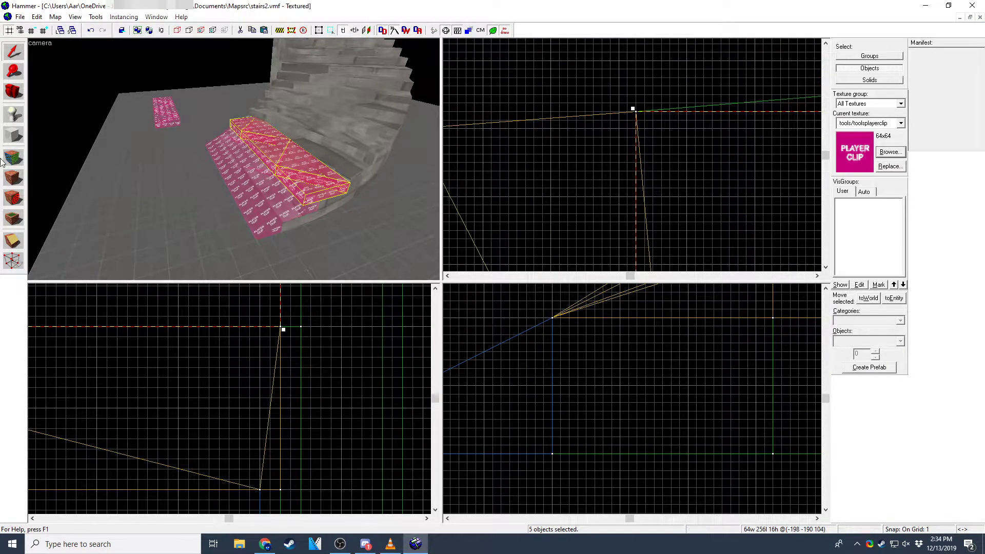
Step: With the Vertex tool, move the two middle front vertices of the copied clip pieces onto the back edge of the first ramp section
left_click(13, 51)
key("shift+v")
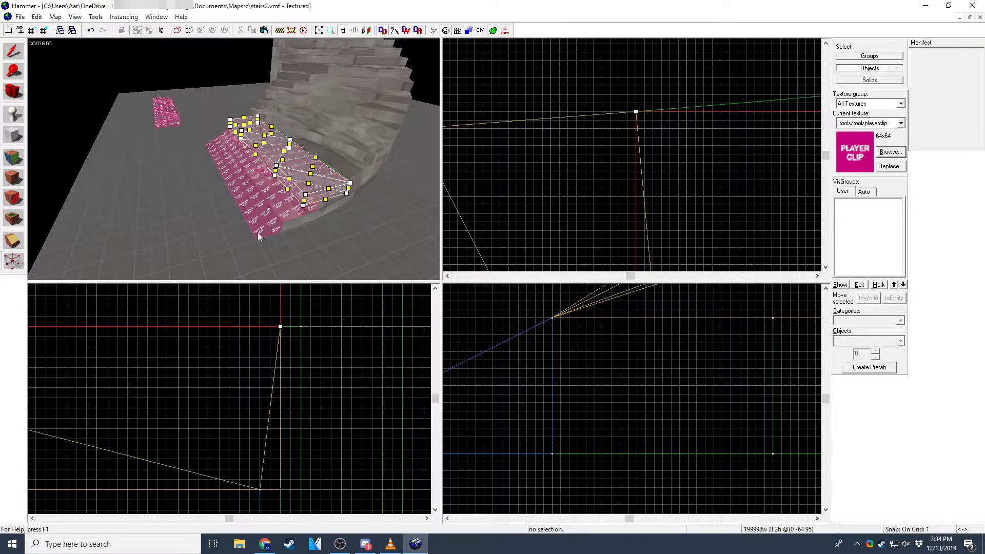
scroll(698, 149, "down", 3)
scroll(713, 208, "up", 6)
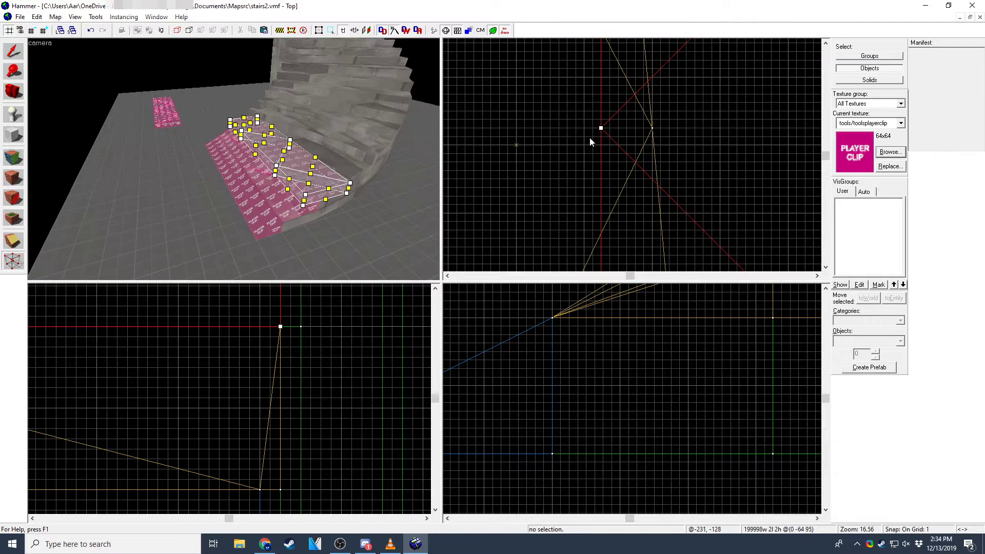
left_click(600, 128)
left_click_drag(602, 129, 657, 132)
scroll(703, 209, "down", 6)
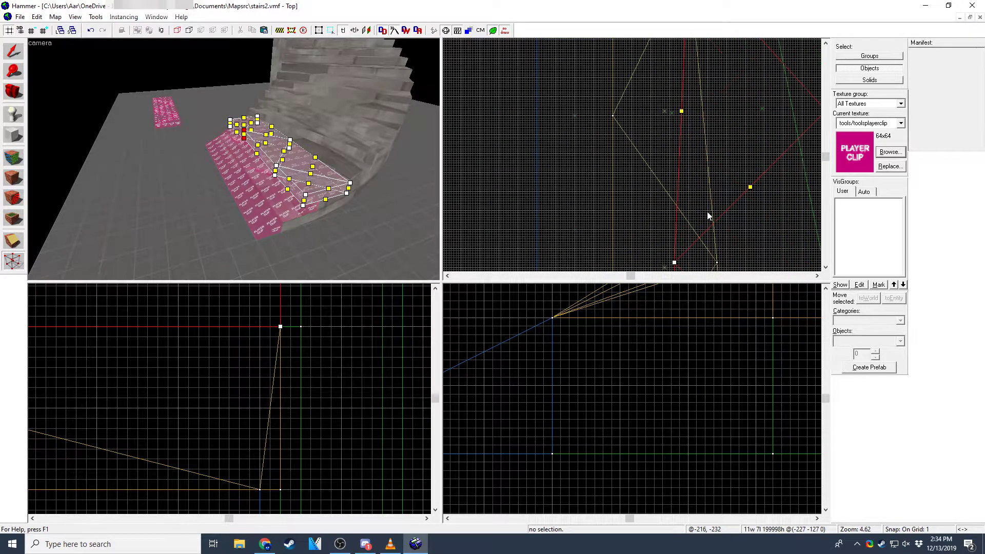
scroll(576, 136, "up", 6)
left_click(592, 179)
left_click_drag(591, 177, 719, 177)
Step: Move the outer front and outer back vertices of the copied clip pieces onto the outer corners of the second stair step
scroll(719, 177, "down", 6)
mouse_move(602, 205)
left_mouse_down()
mouse_move(658, 210)
mouse_move(608, 179)
left_mouse_up()
scroll(659, 210, "up", 9)
scroll(691, 190, "down", 12)
scroll(769, 196, "up", 1)
middle_click_drag(769, 196, 659, 196)
scroll(661, 197, "up", 4)
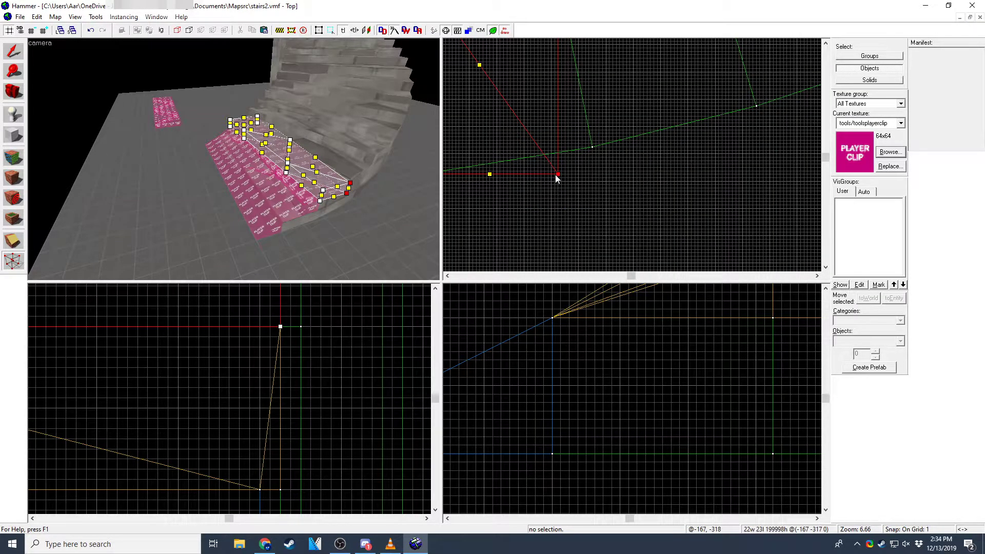
left_click_drag(556, 175, 609, 151)
scroll(603, 150, "down", 5)
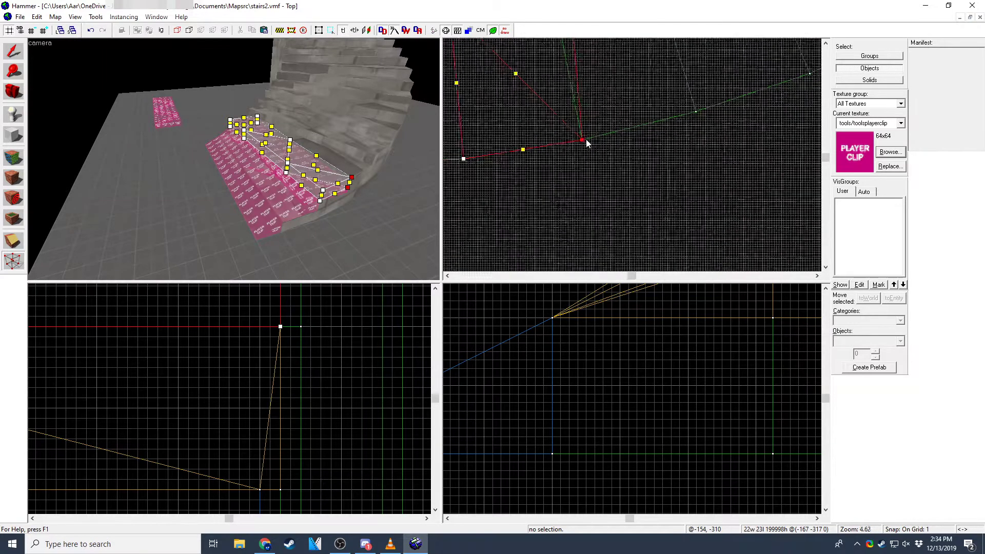
Step: Move the back middle vertex of the copied clip pieces onto the back edge of the second stair step
scroll(581, 139, "up", 11)
middle_click_drag(574, 147, 666, 147)
left_click_drag(667, 147, 596, 83)
left_click_drag(625, 127, 528, 128)
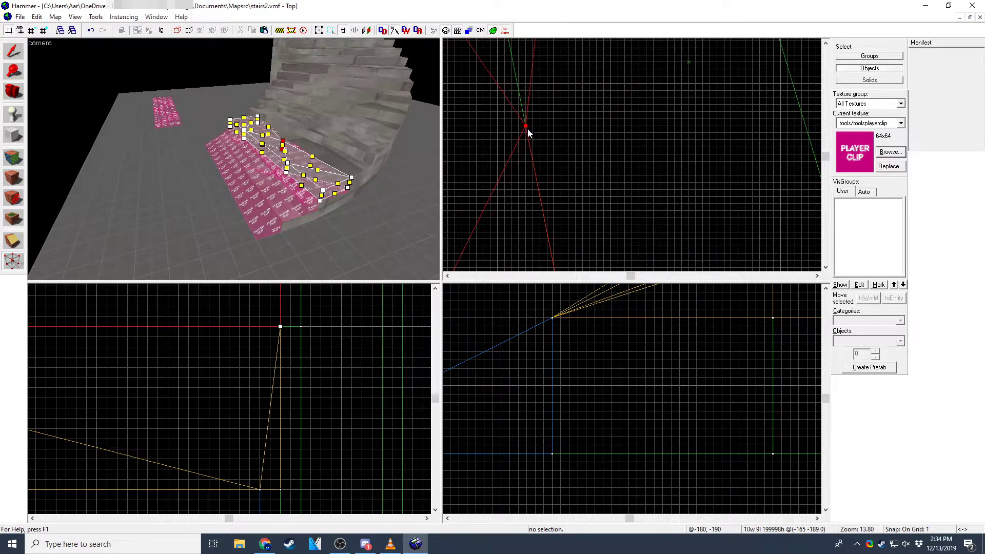
scroll(527, 128, "up", 10)
scroll(526, 123, "down", 15)
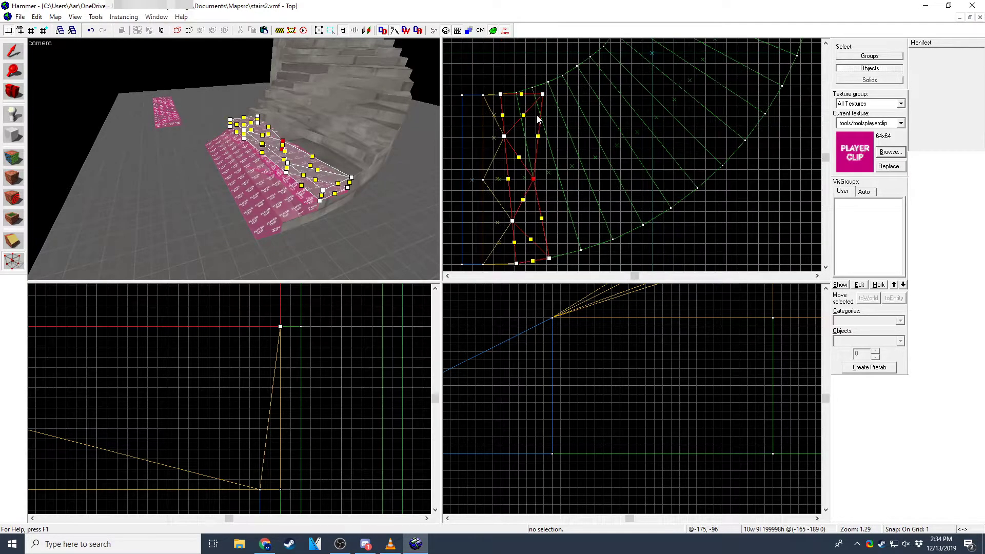
Step: Move the inner back vertex of the copied clip pieces onto the step's inner back corner and leave vertex editing
mouse_move(563, 91)
left_mouse_down()
mouse_move(527, 111)
mouse_move(583, 64)
left_mouse_up()
scroll(565, 84, "up", 6)
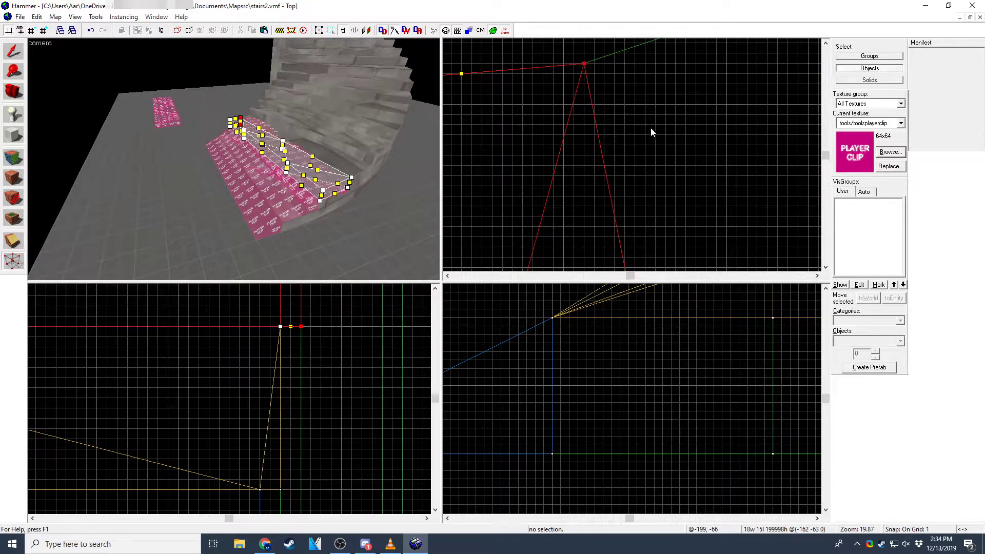
scroll(651, 142, "down", 8)
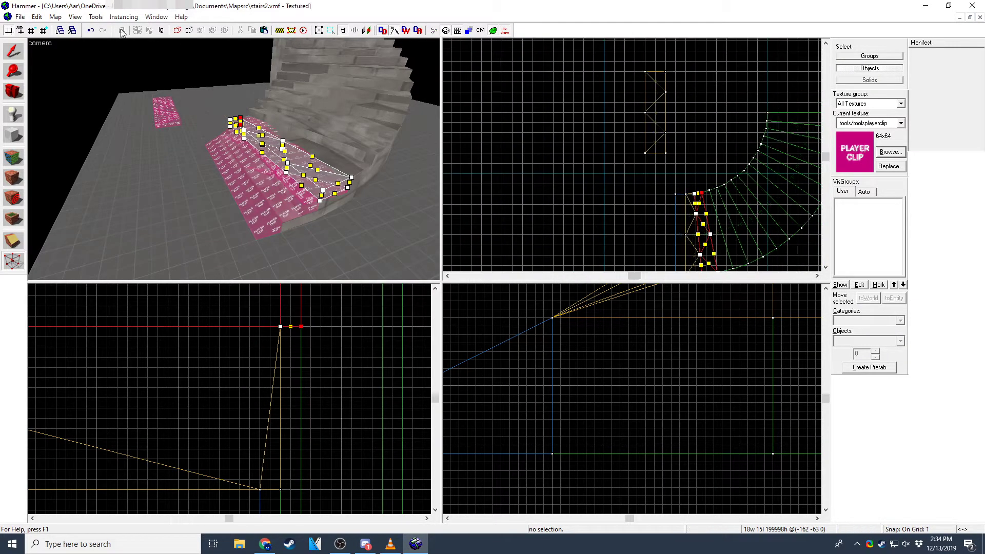
key("shift+s")
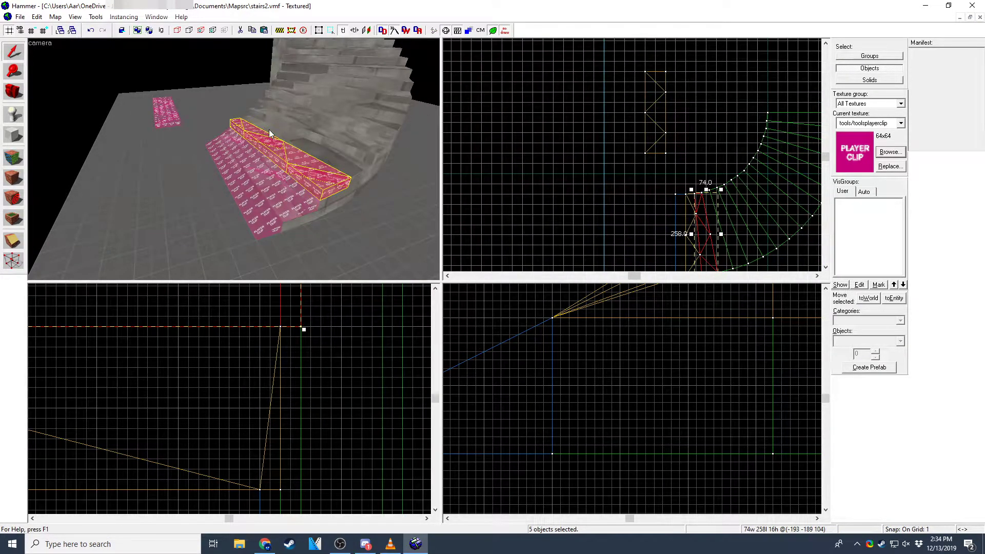
Step: Lower the outer front top vertex of the second clip section onto the bottom vertex beneath it and merge them
left_click(13, 260)
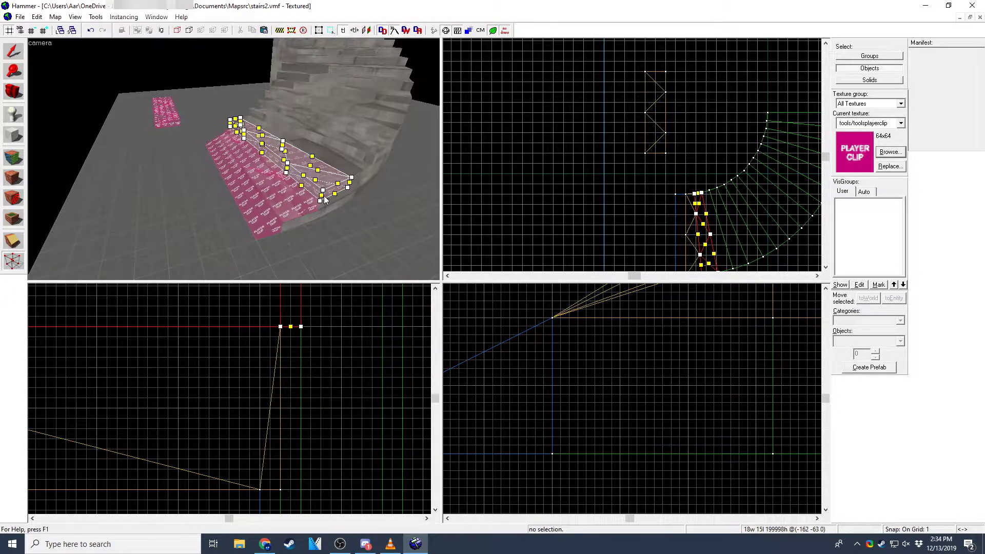
scroll(313, 362, "down", 5)
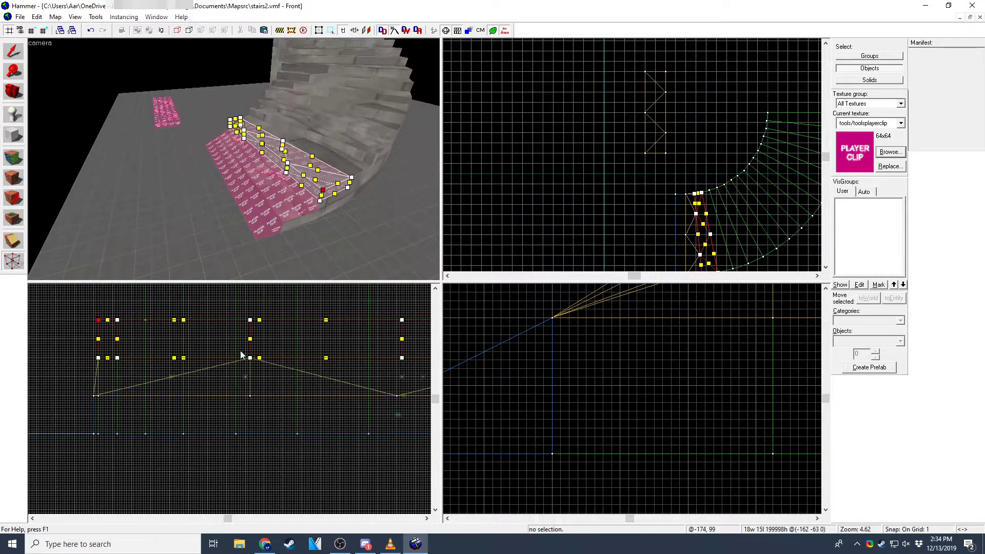
scroll(200, 385, "up", 7)
left_click_drag(198, 345, 198, 431)
key("Return")
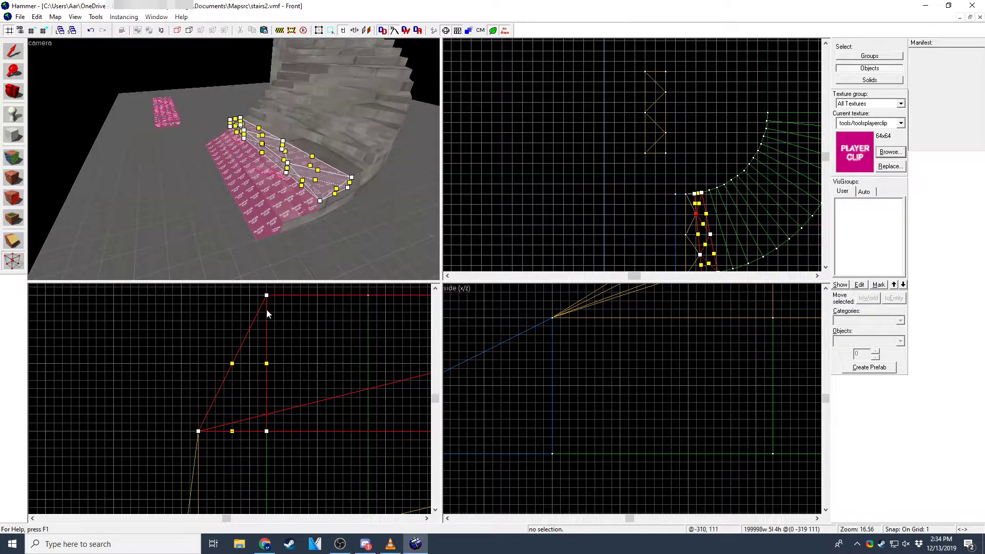
Step: Lower both middle front top vertices of the second clip section onto the bottom vertices beneath them, merge them and leave vertex editing
scroll(323, 343, "down", 5)
scroll(323, 344, "up", 4)
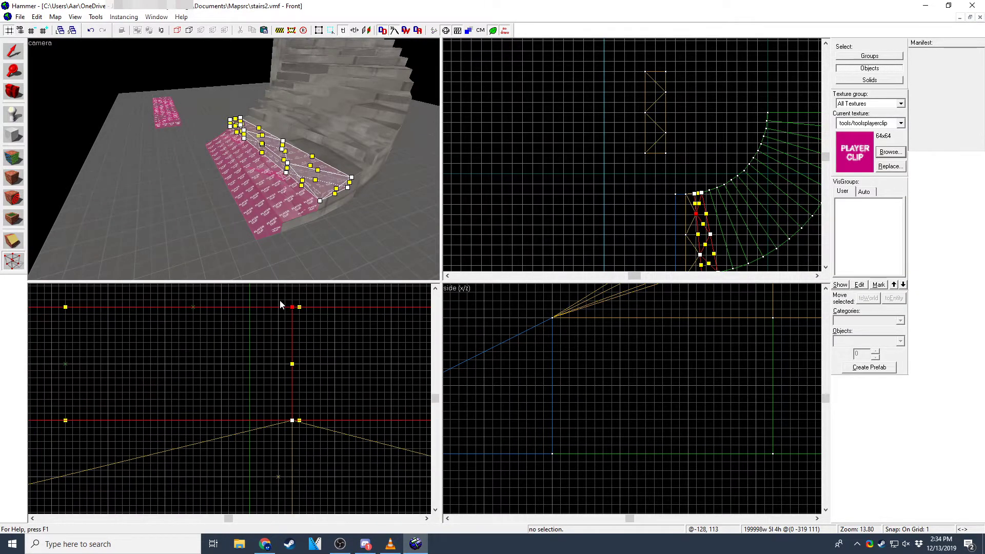
left_click_drag(292, 420, 292, 420)
key("Return")
scroll(257, 351, "down", 4)
scroll(259, 376, "up", 4)
left_click_drag(280, 479, 280, 478)
key("Return")
key("shift+s")
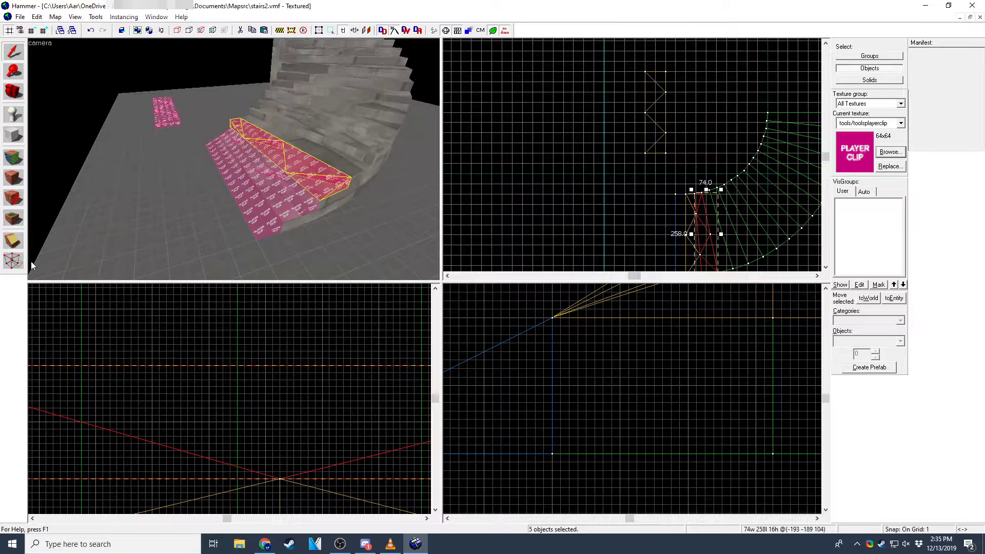
Step: Try to lower the inner front top vertex of the second clip section onto the bottom vertex directly beneath it
left_click(13, 260)
scroll(279, 362, "down", 7)
key("Right")
key("Right")
key("Right")
key("Right")
scroll(277, 364, "up", 6)
mouse_move(255, 327)
left_mouse_down()
mouse_move(276, 346)
mouse_move(268, 434)
left_mouse_up()
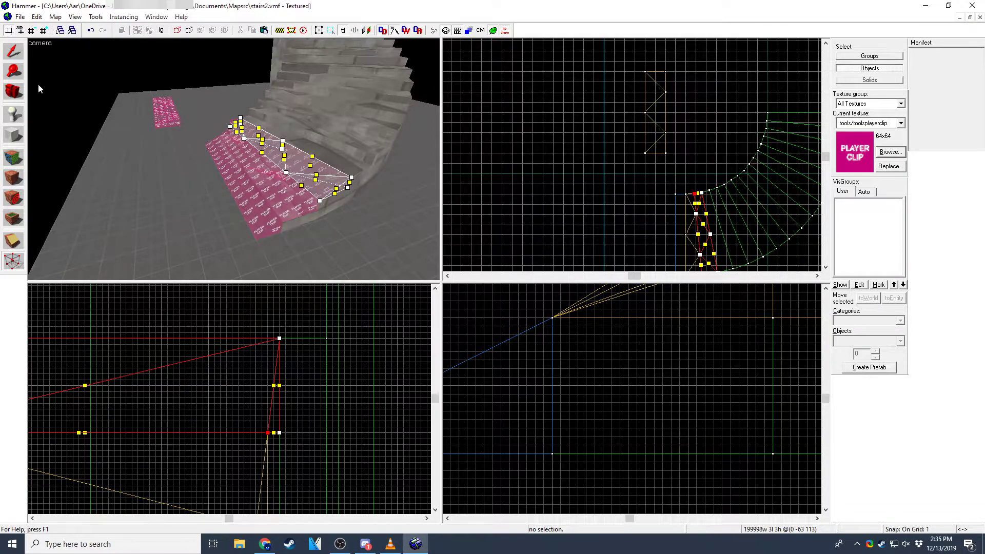
left_click(13, 50)
key("Escape")
Step: Select the five clip pieces of the second section and check the map for problems
left_click(247, 132)
left_click(235, 126, "ctrl")
left_click(267, 146, "ctrl")
left_click(298, 159, "ctrl")
left_click(331, 184, "ctrl")
key("alt+p")
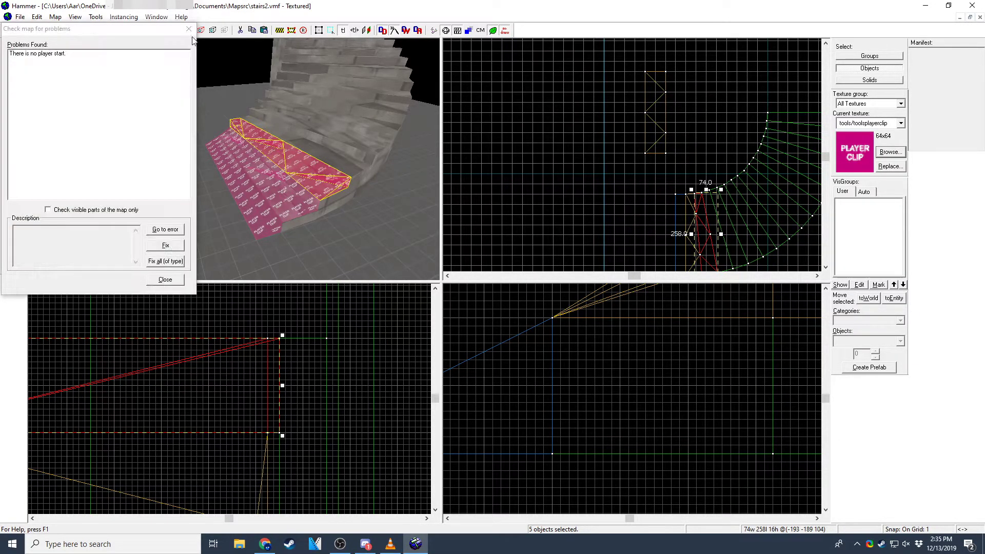
left_click(189, 29)
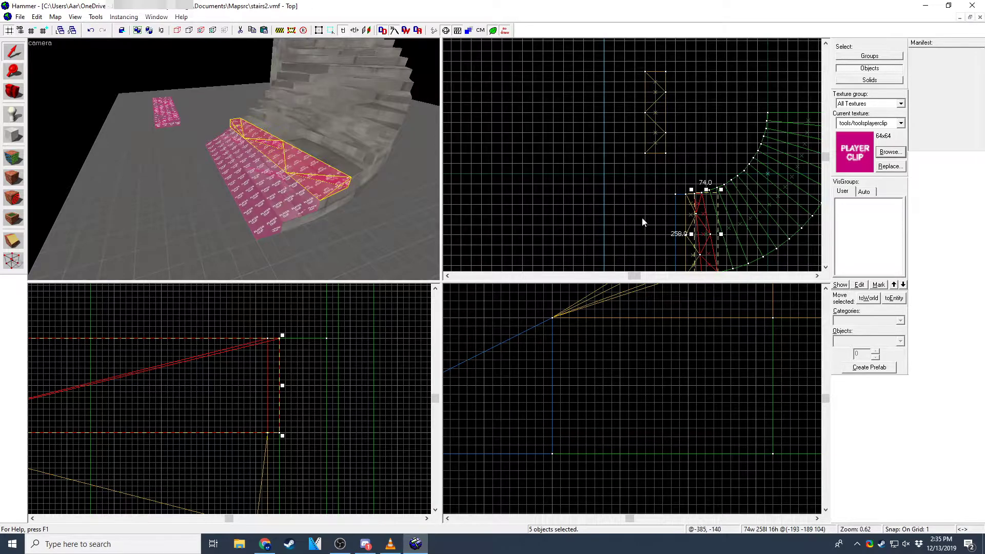
Step: Shift the inner front vertex of the second clip section one unit to line up with the first section's inner corner
scroll(704, 193, "up", 8)
mouse_move(607, 179)
left_mouse_down()
mouse_move(629, 183)
mouse_move(610, 143)
mouse_move(610, 167)
left_mouse_up()
scroll(261, 402, "up", 6)
left_click_drag(286, 441, 290, 426)
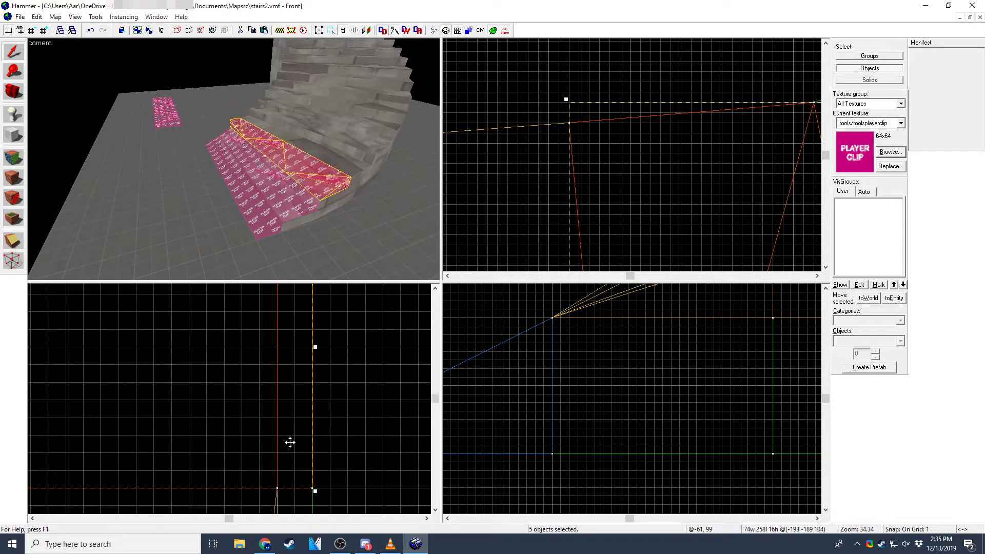
left_click(13, 261)
scroll(587, 128, "up", 3)
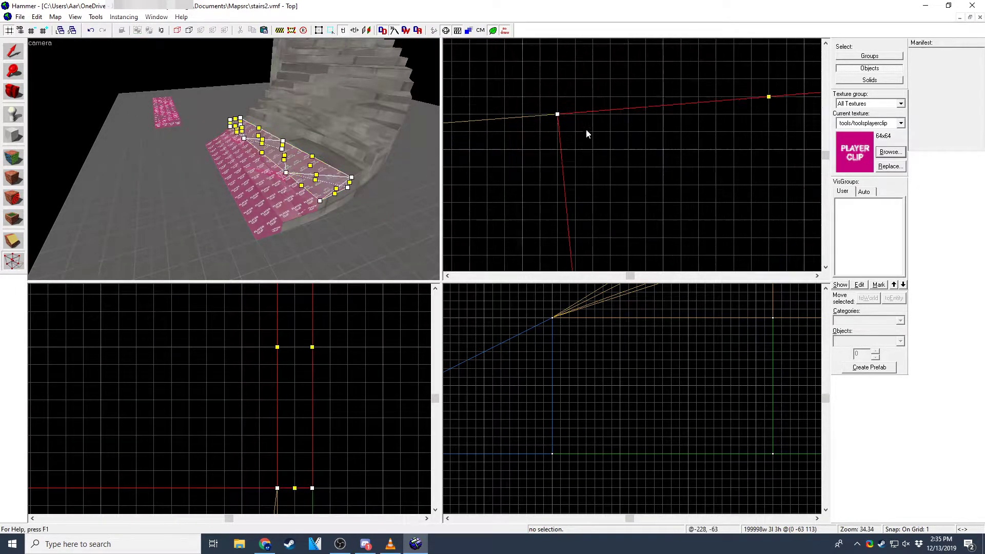
left_click(562, 103)
left_click_drag(561, 103, 527, 103)
Step: Merge the inner front top vertex of the second clip section into the bottom vertex beneath it and check the map for problems
scroll(215, 432, "down", 8)
scroll(323, 428, "up", 7)
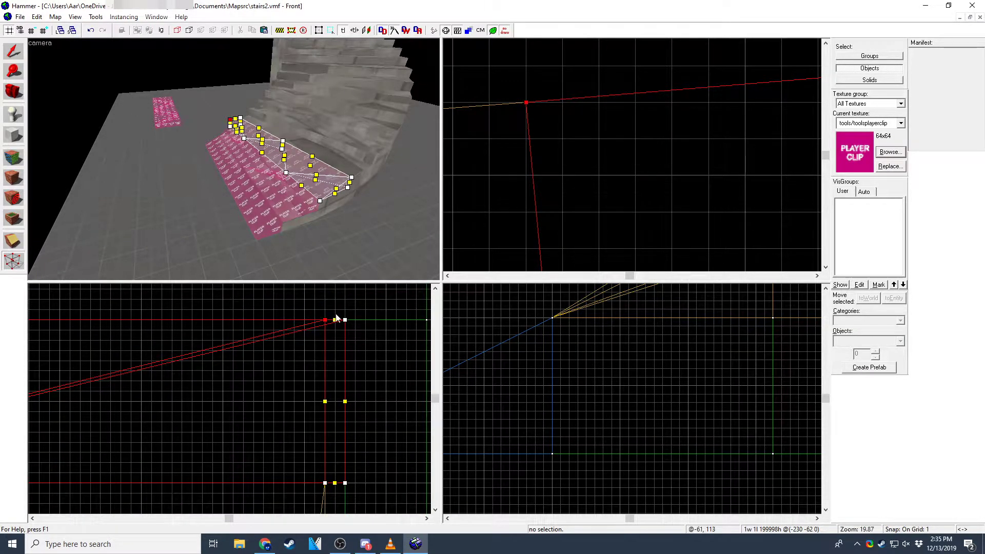
left_click_drag(327, 324, 327, 485)
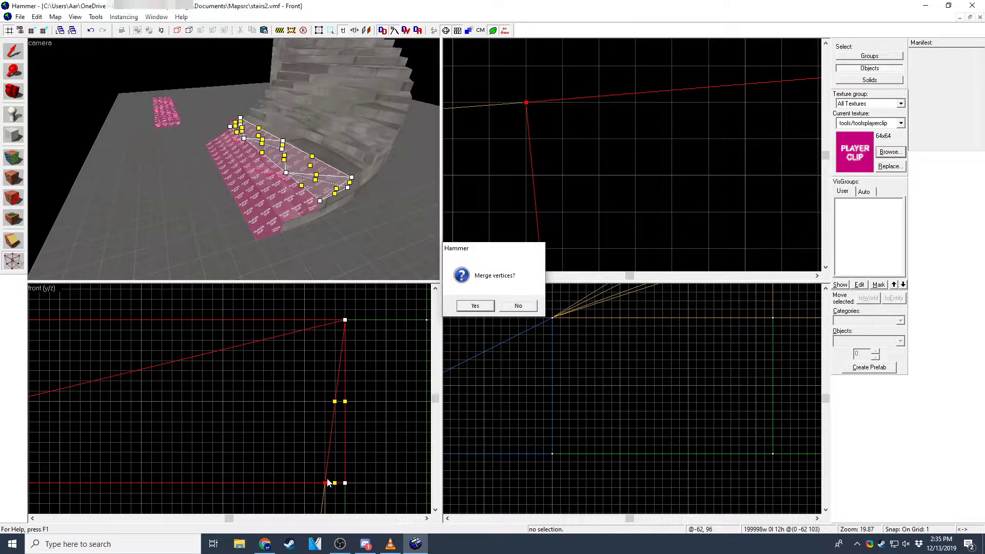
key("Return")
left_click(14, 52)
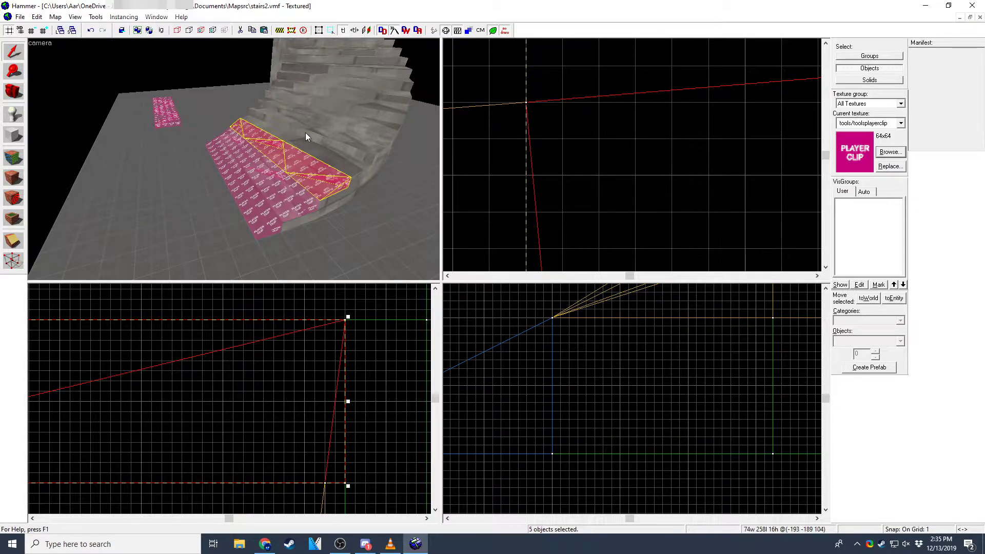
key("alt+p")
left_click(189, 28)
scroll(498, 92, "down", 4)
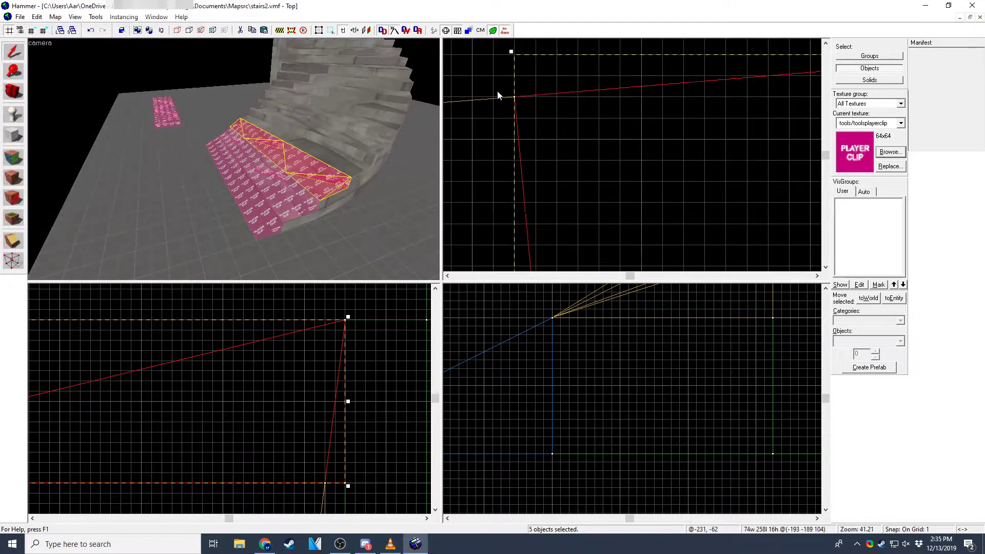
scroll(497, 96, "down", 1)
Step: Deselect the clip pieces, examine both sloped sections in the 3D view and switch to the stairs.vmf map
left_click(478, 72)
key("z")
key("w")
key("a")
key("z")
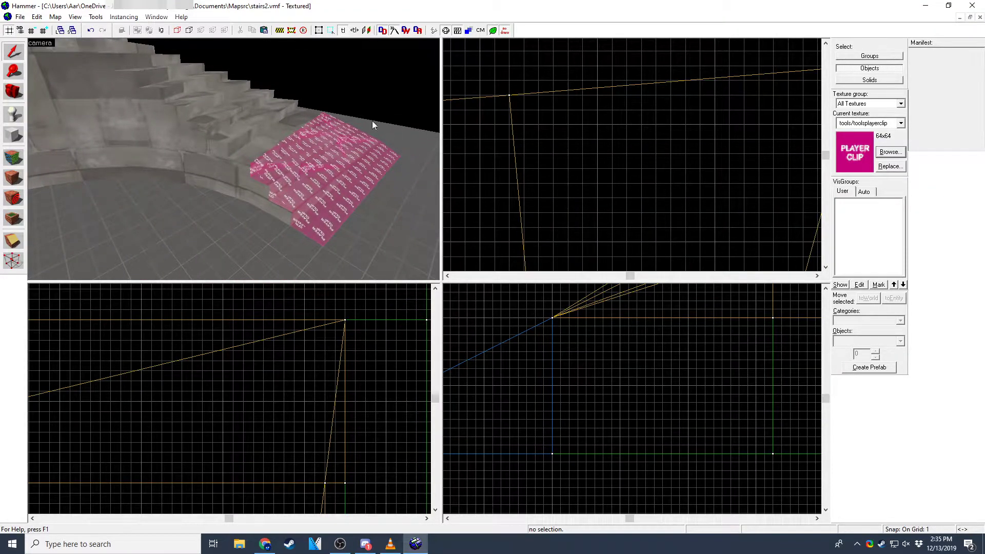
left_click_drag(367, 118, 234, 160)
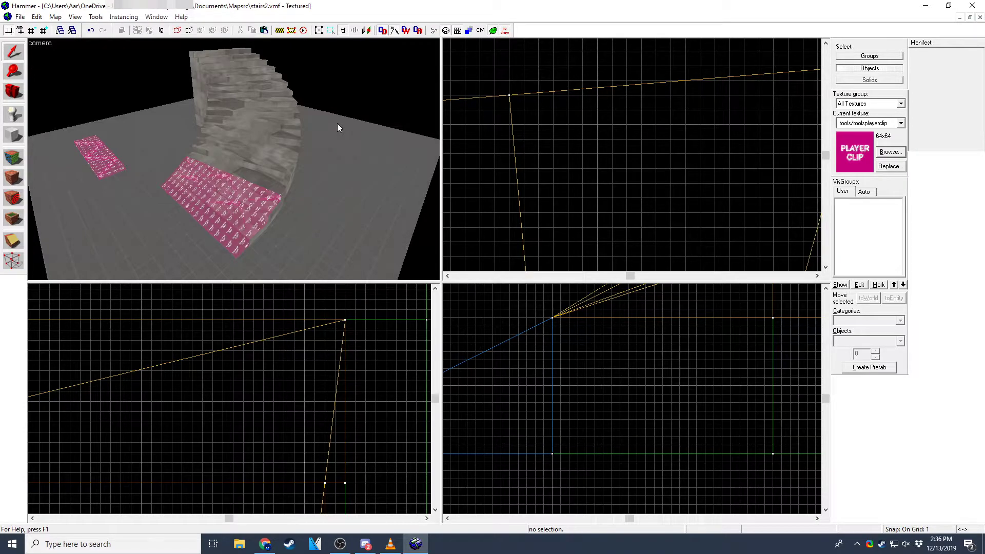
key("ctrl+Tab")
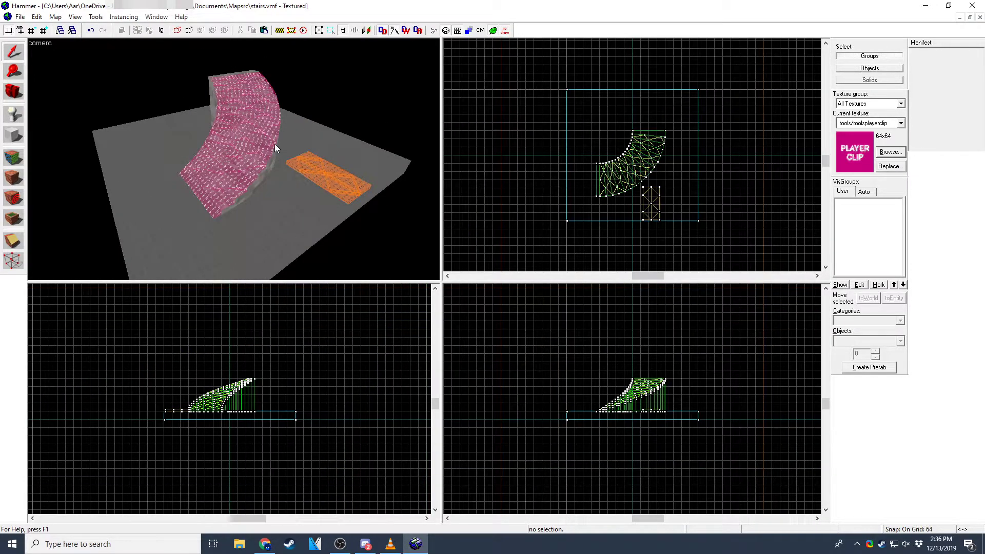
Step: Examine the finished clip ramp over the curved stairs from several angles and check the map for problems
key("z")
key("a")
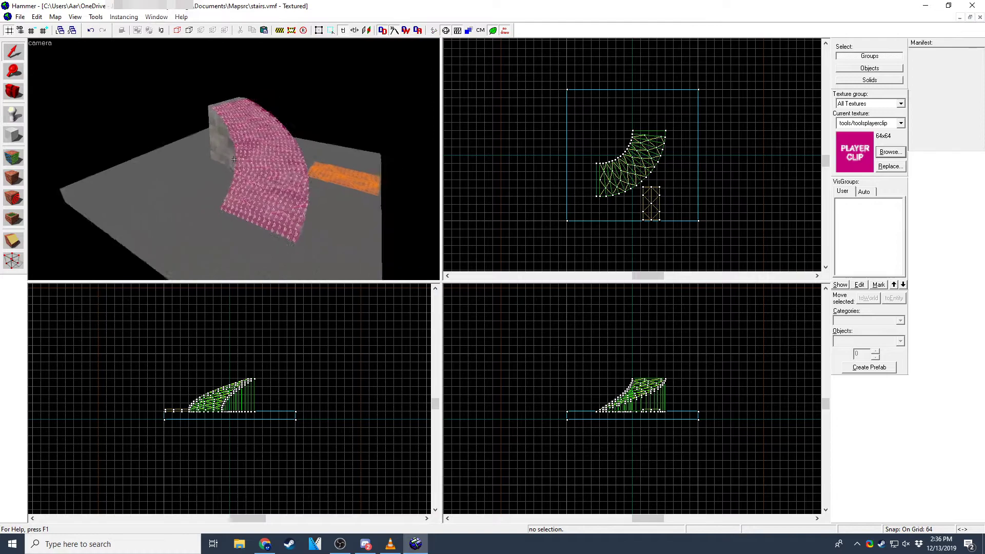
key("w")
key("s")
key("d")
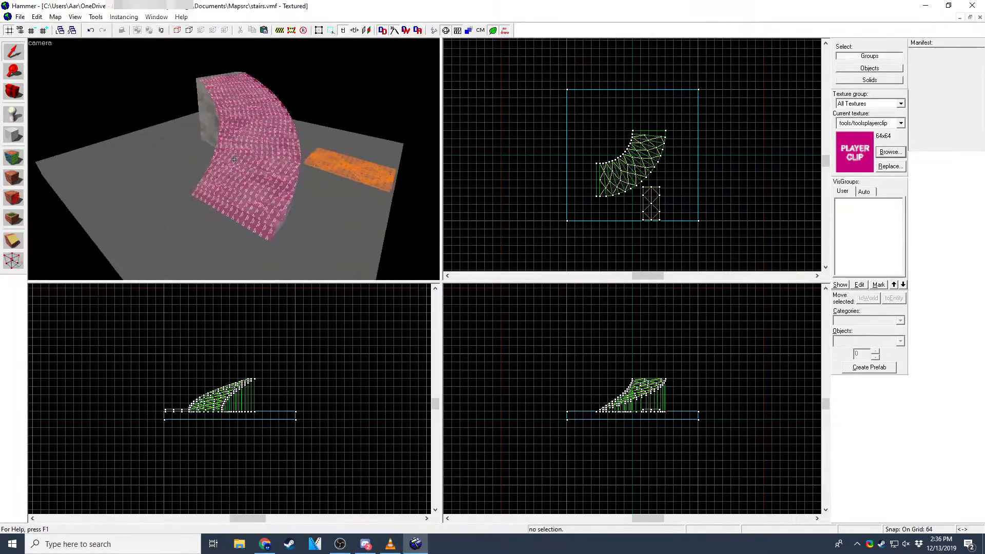
key("alt+p")
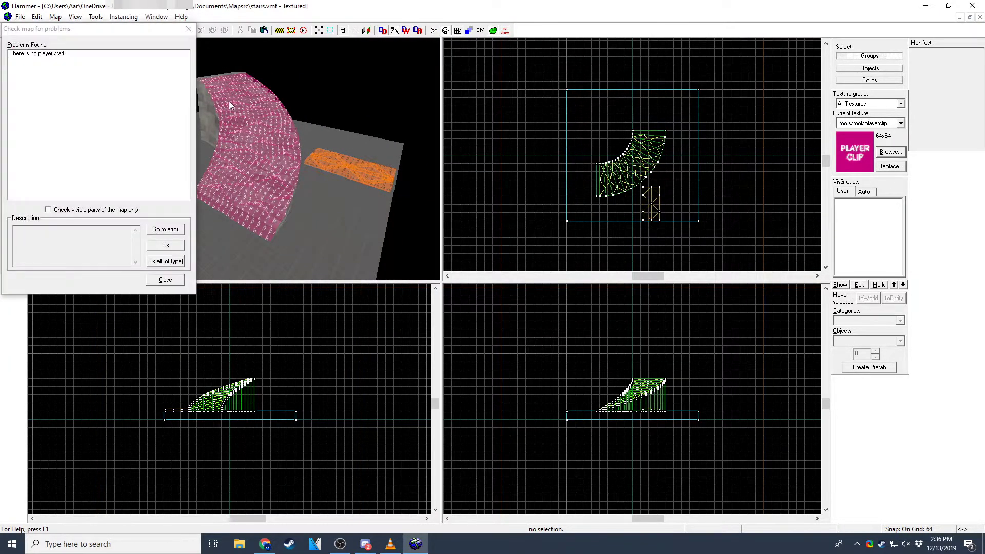
key("Escape")
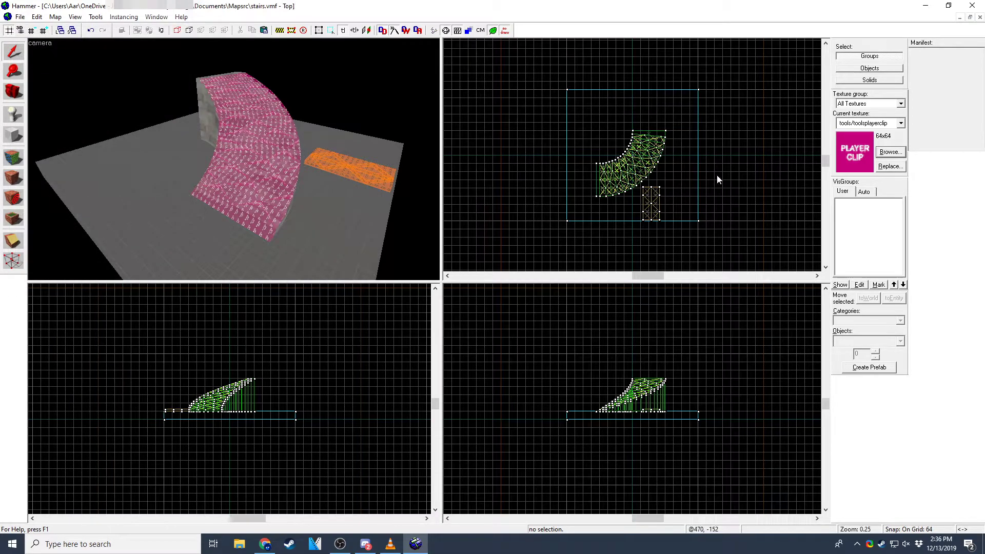
Step: Enclose the whole staircase and its floor in a hollow box textured with tools/toolsskybox
left_click(888, 152)
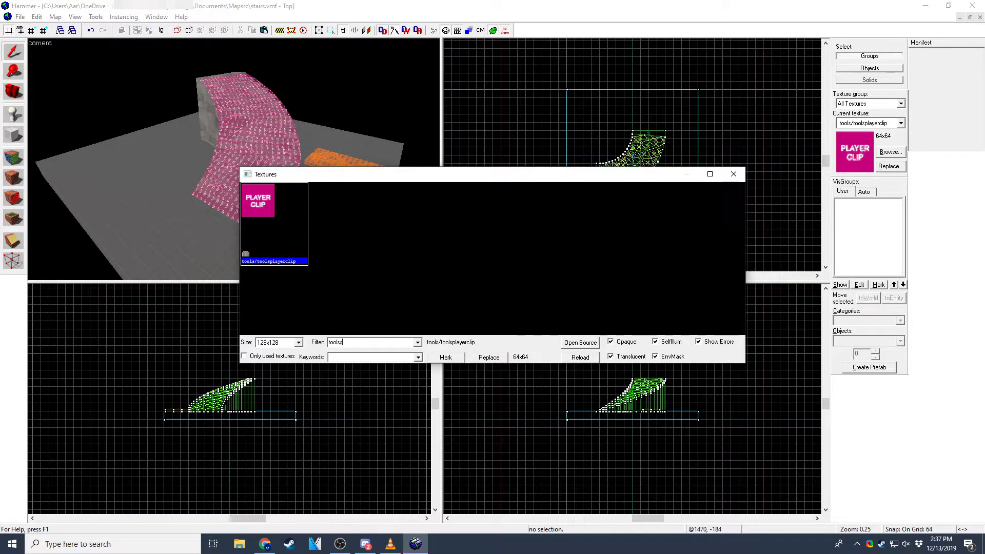
key("Return")
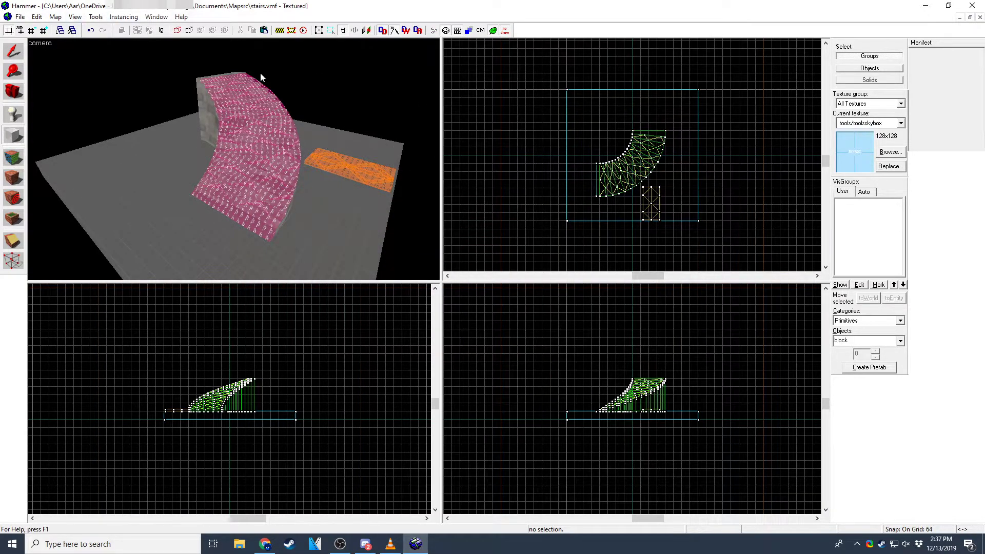
scroll(588, 105, "down", 3)
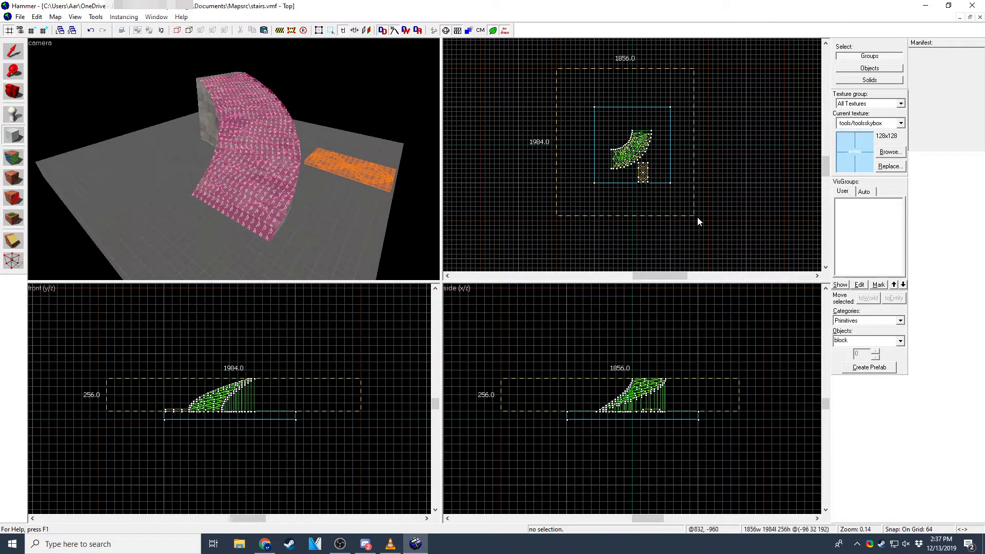
key("Return")
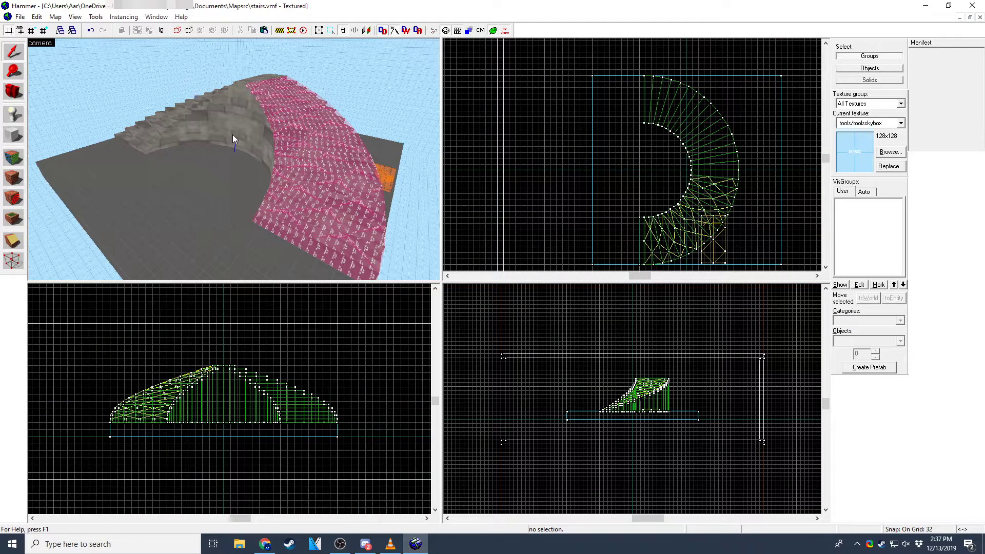
Step: Examine the unclipped half of the staircase beside the clipped half, selecting it briefly to see its extent
key("z")
key("a")
key("z")
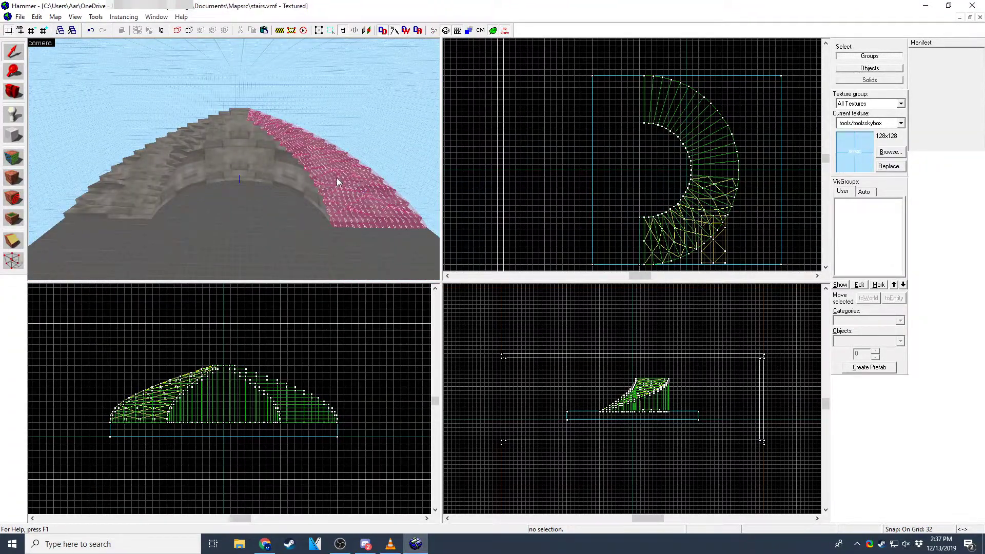
key("z")
key("w")
left_click(234, 159)
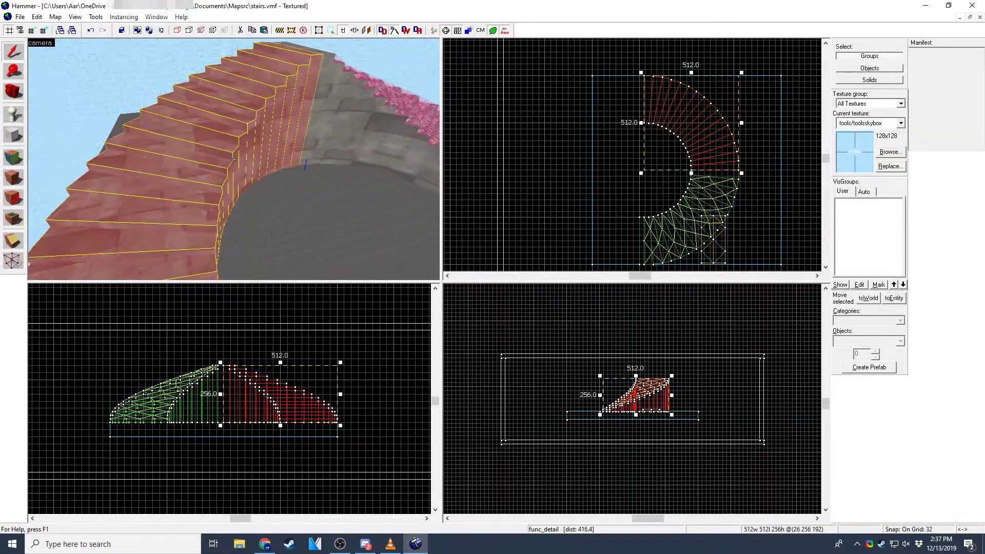
key("d")
key("z")
left_click(596, 149)
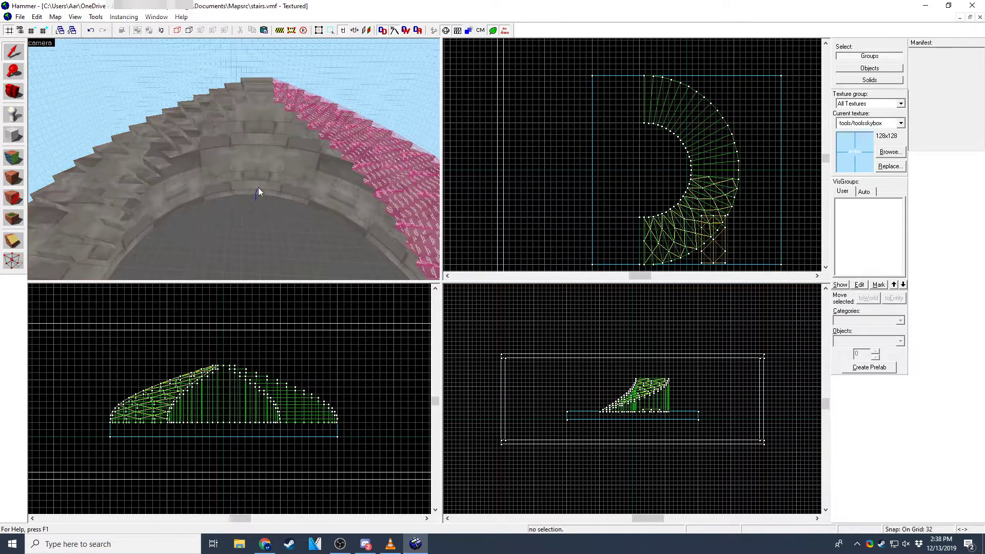
Step: Place an info_player_teamspawn entity on the floor in front of the curved stairs and run the map in the game
key("z")
key("w")
key("z")
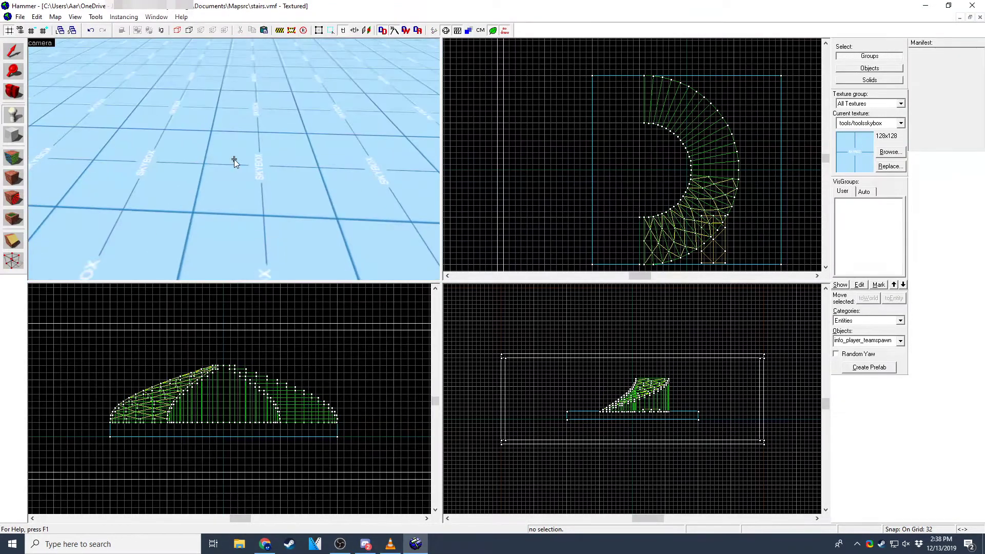
key("z")
key("s")
key("z")
left_click(233, 159)
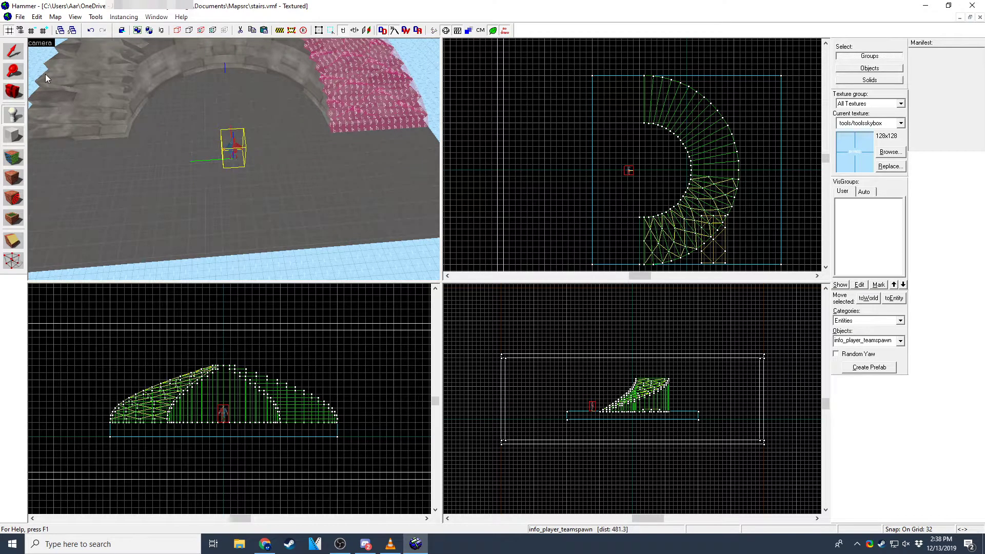
scroll(243, 434, "up", 5)
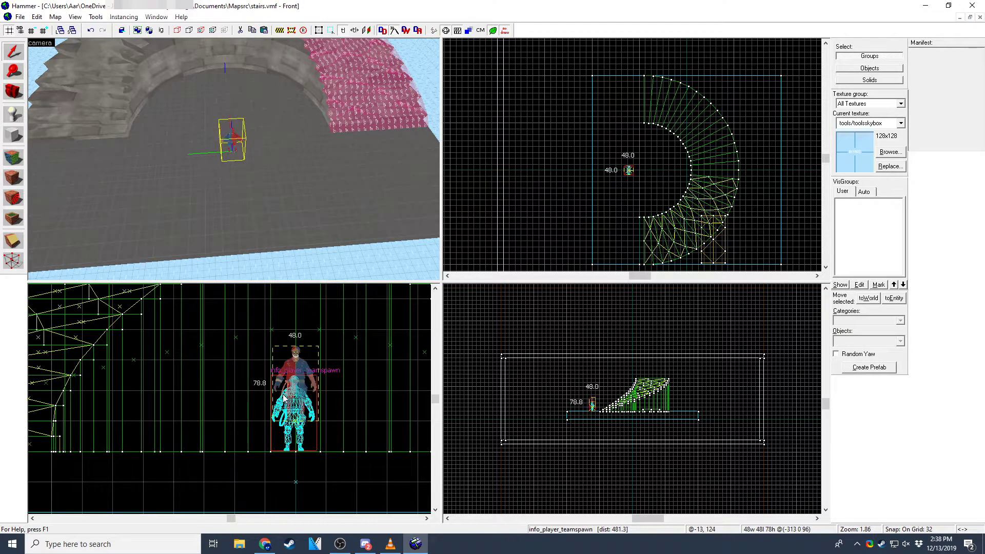
left_click_drag(234, 159, 234, 159)
key("F9")
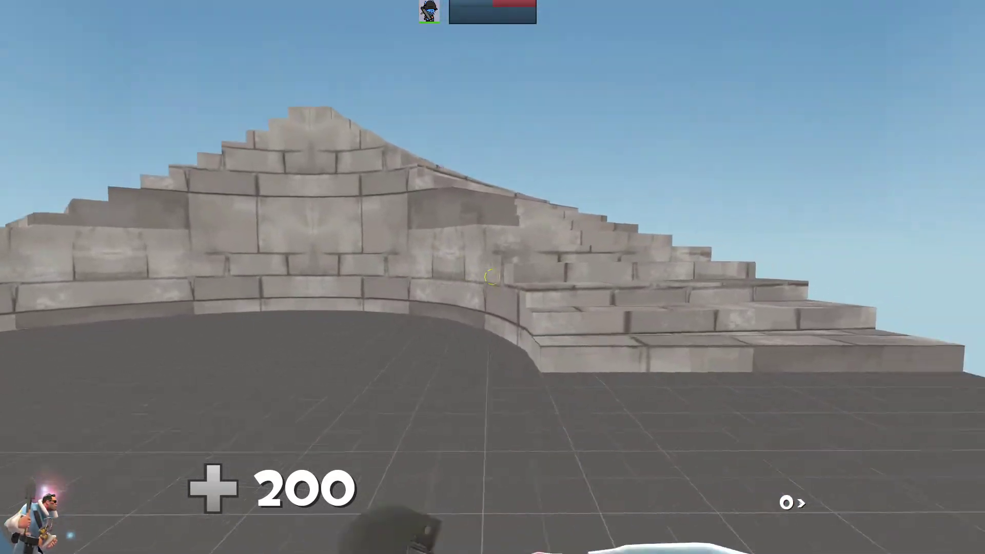
Step: Walk up and down both halves of the staircase in Team Fortress 2 to compare the clipped and unclipped steps
key("1")
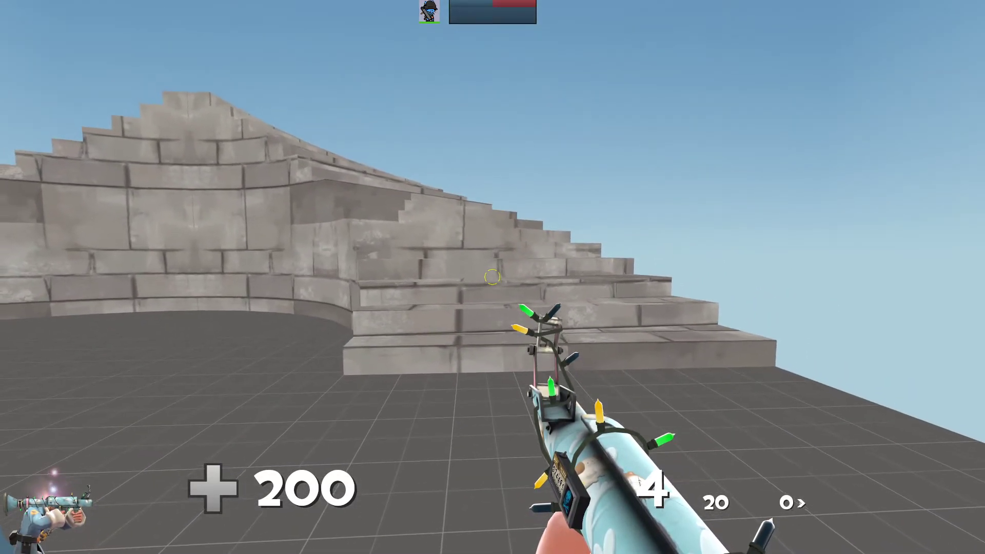
left_click(493, 277)
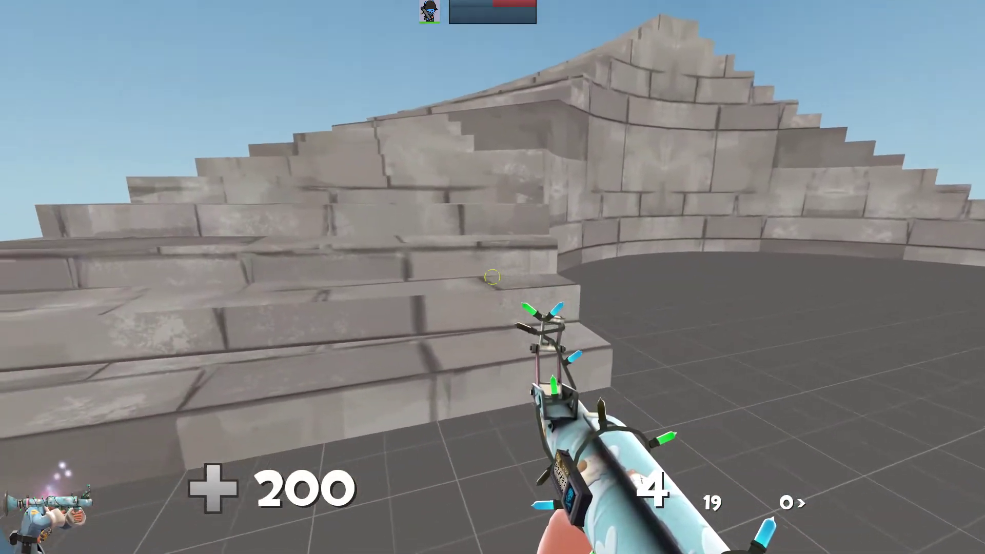
key("w")
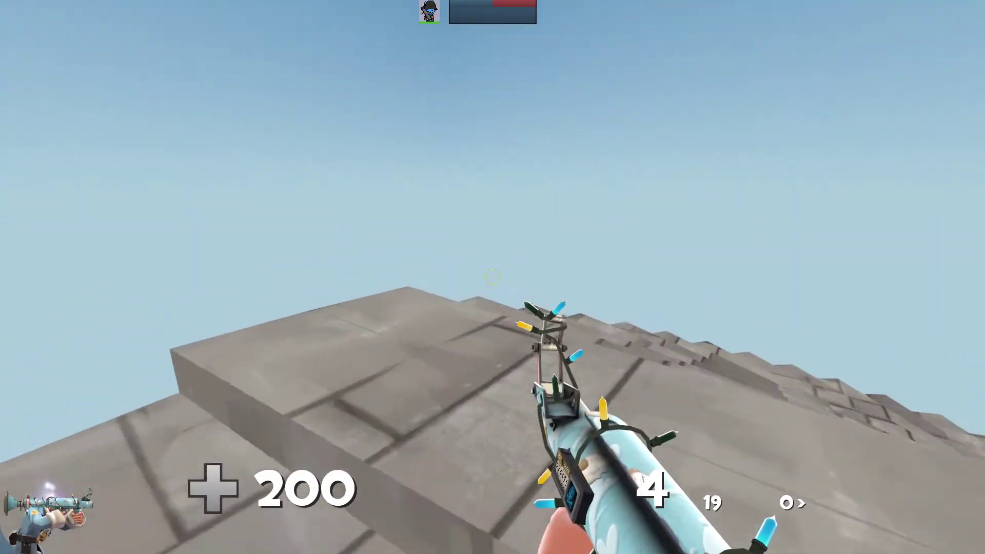
key("w")
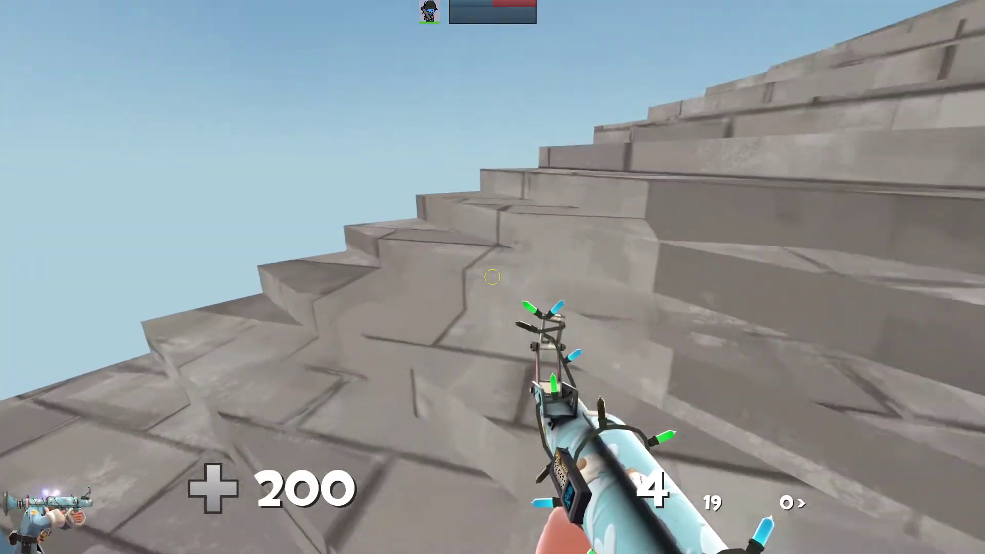
key("w")
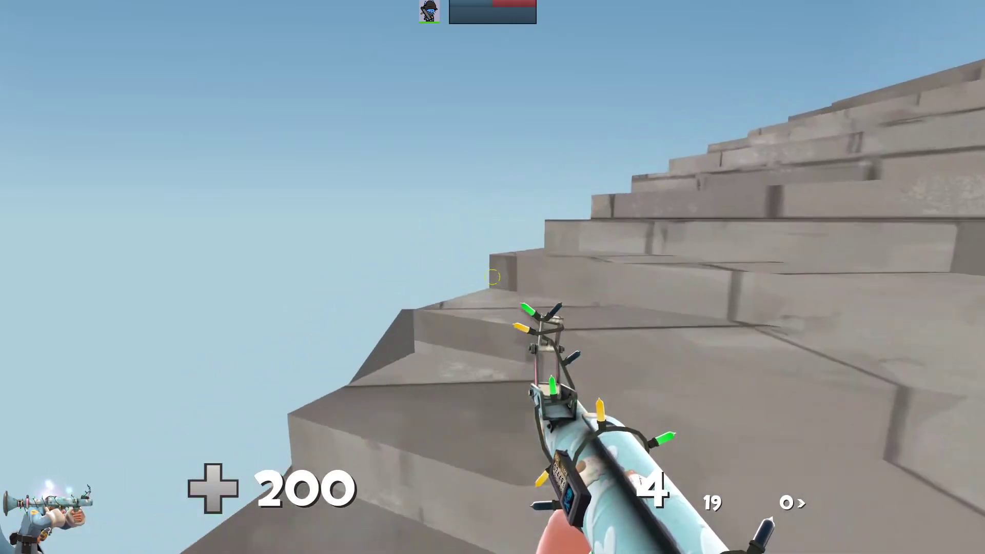
key("w")
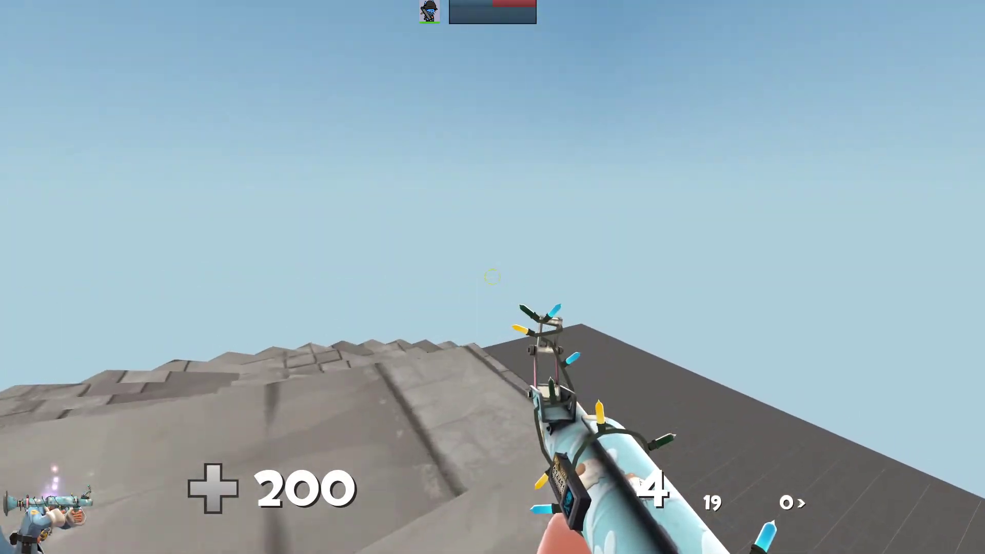
key("w")
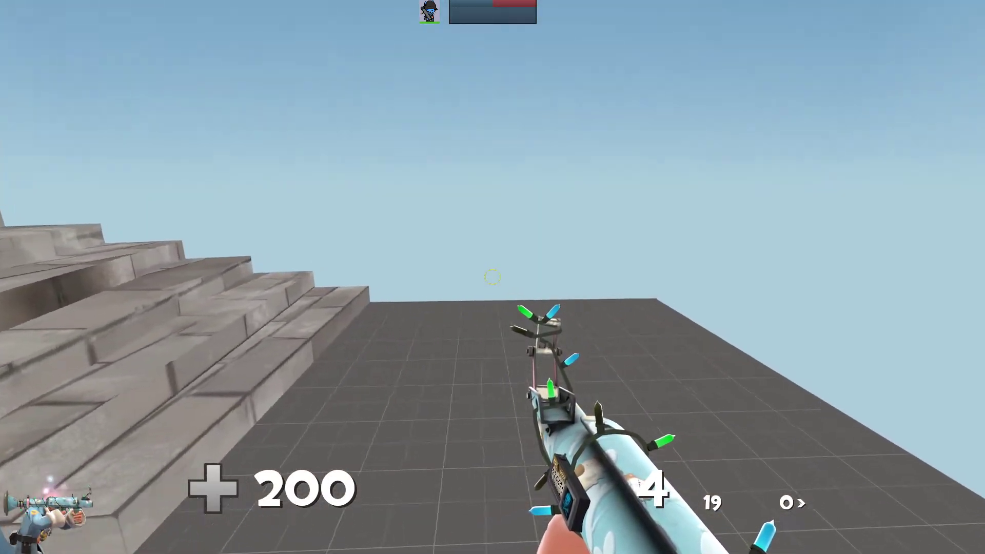
key("w")
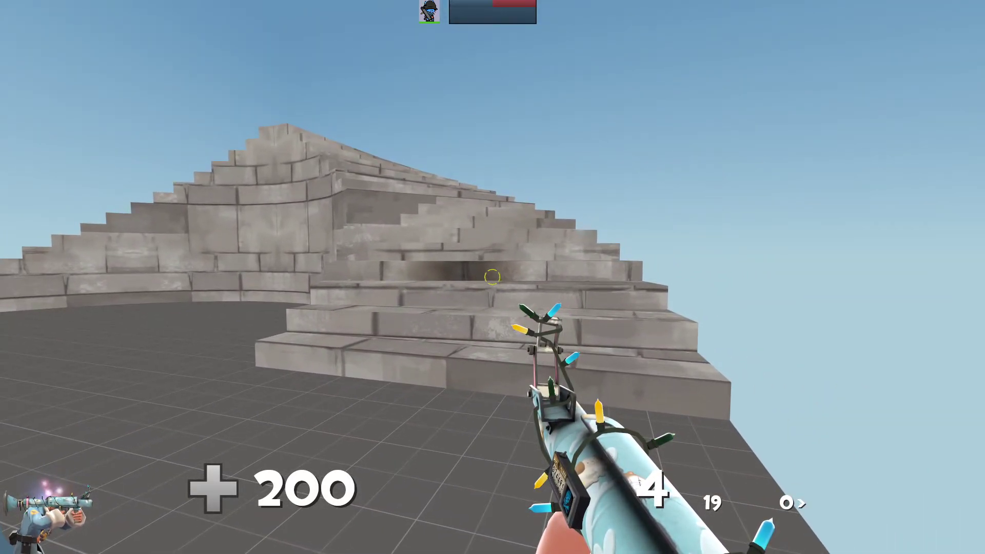
key("w")
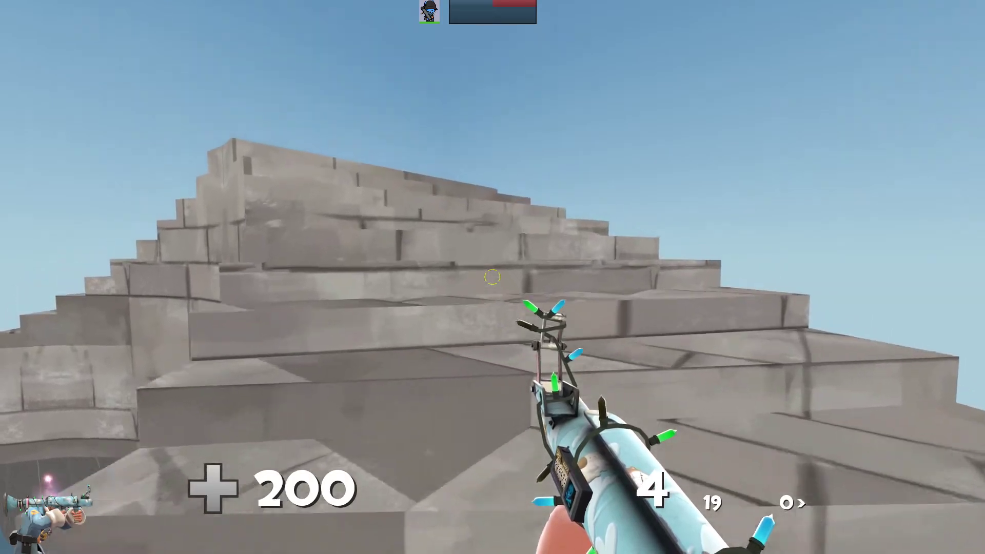
key("w")
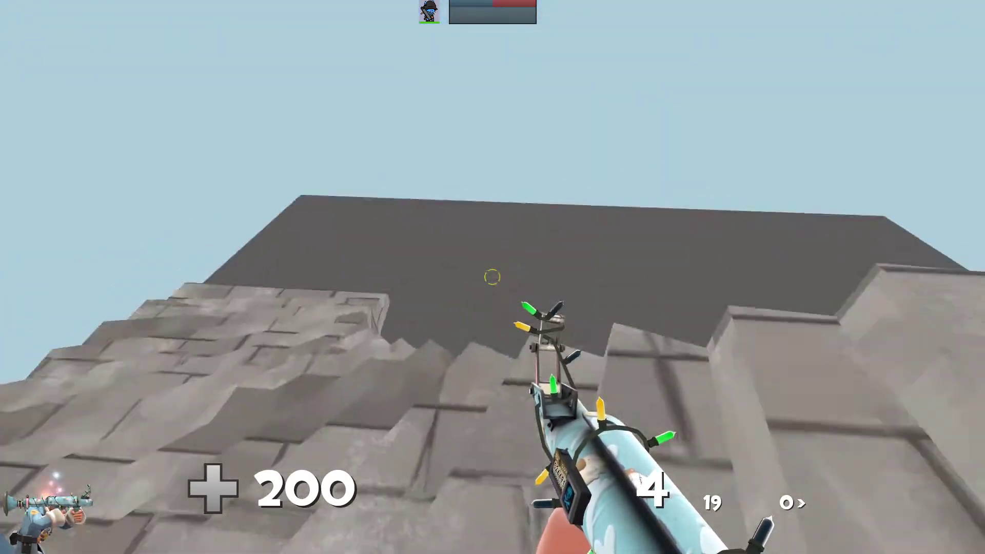
left_click(492, 277)
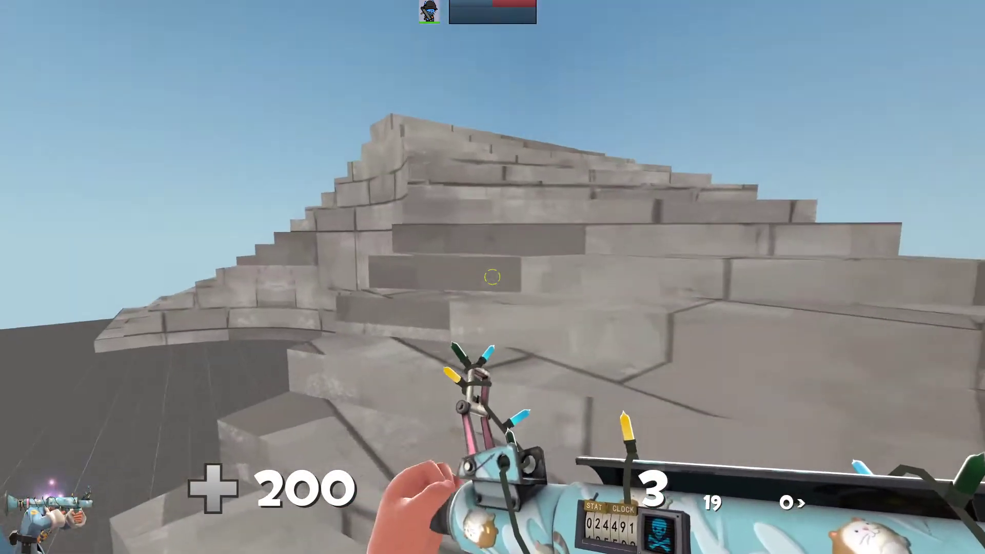
Step: Enable cheats with sv_cheats 1 and display the clip brushes in game with r_drawclipbrushes 2
key("grave")
type("sv_cheats 1")
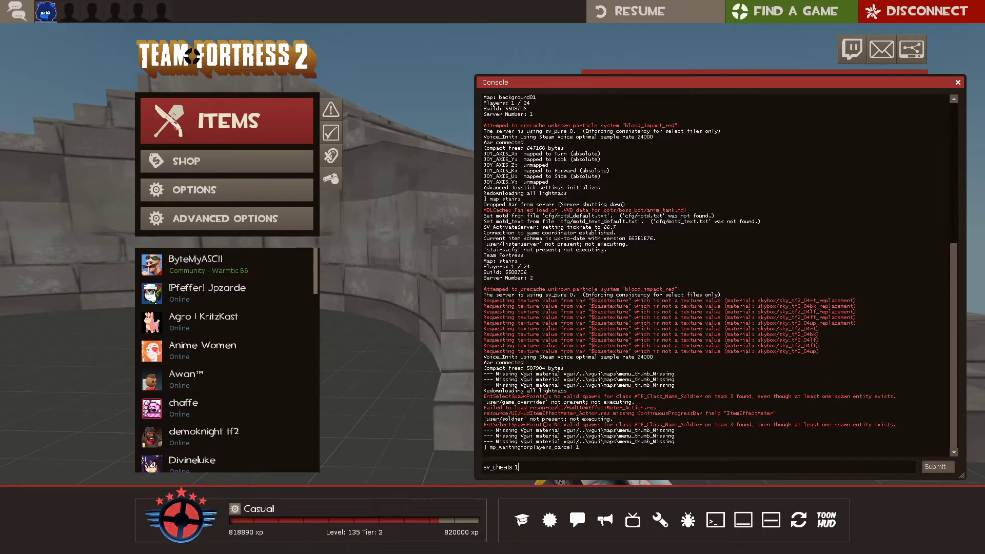
key("Return")
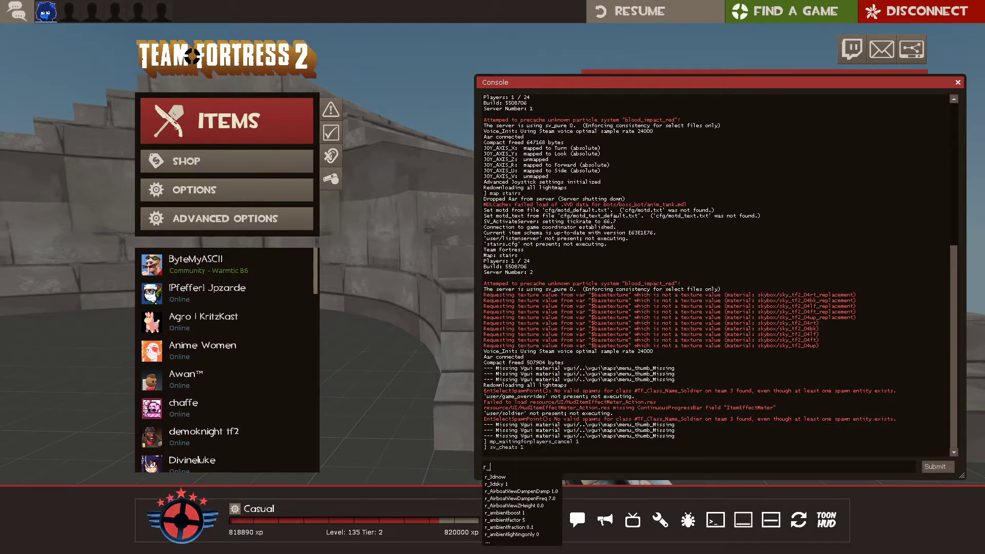
type("r_drawclipbrushes 2")
key("Return")
key("grave")
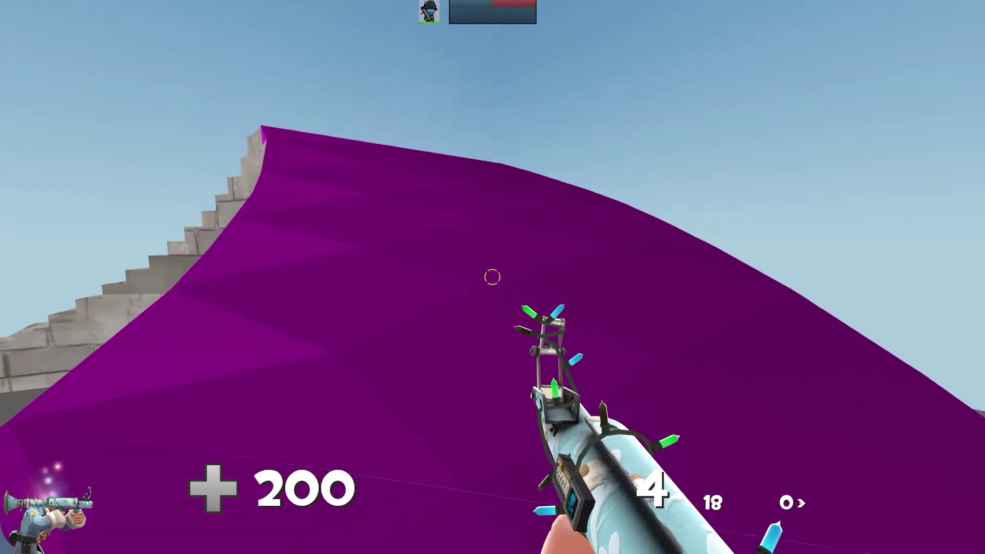
Step: Move over the displayed clip ramp and fire rockets at it to test its surface up to the top
left_click(492, 277)
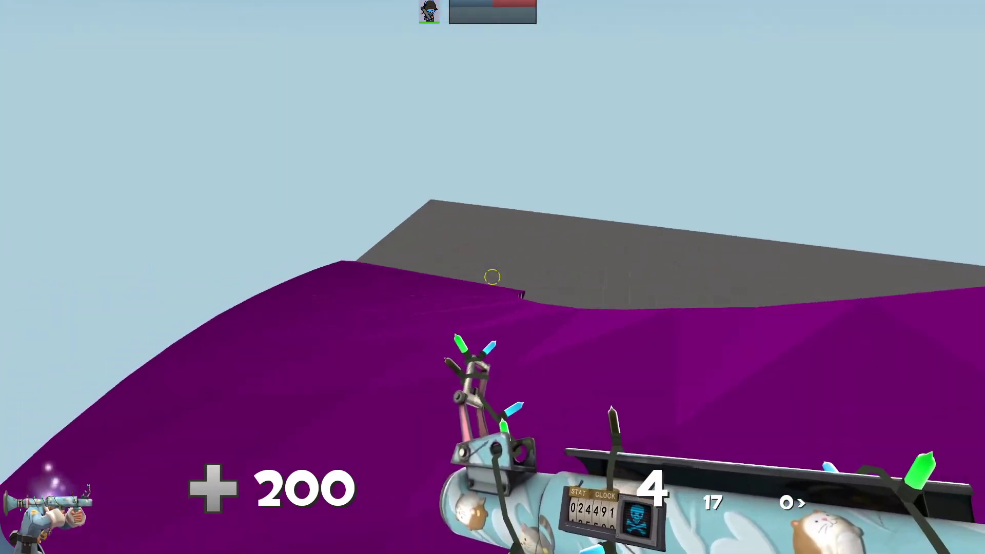
left_click(492, 277)
left_click(492, 277)
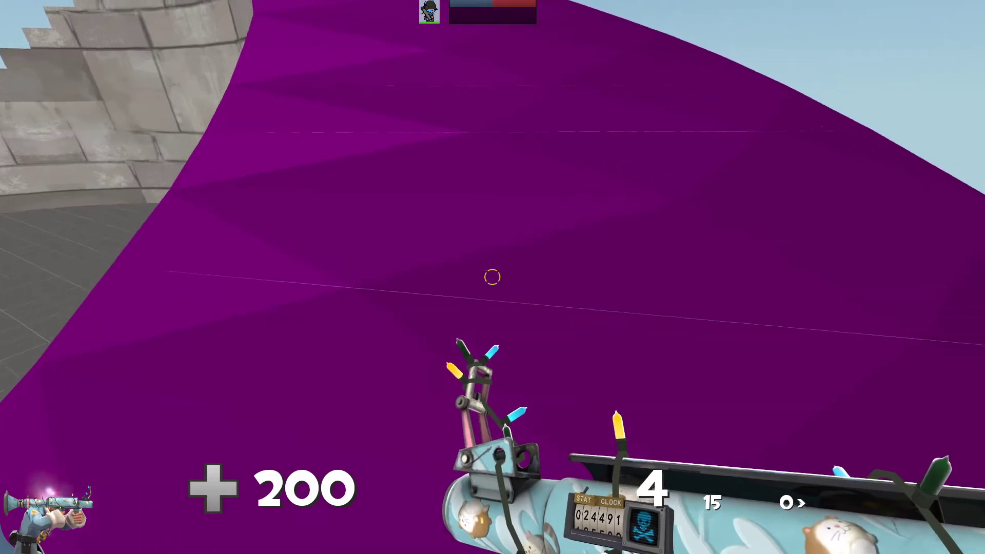
key("q")
key("q")
key("q")
key("q")
key("1")
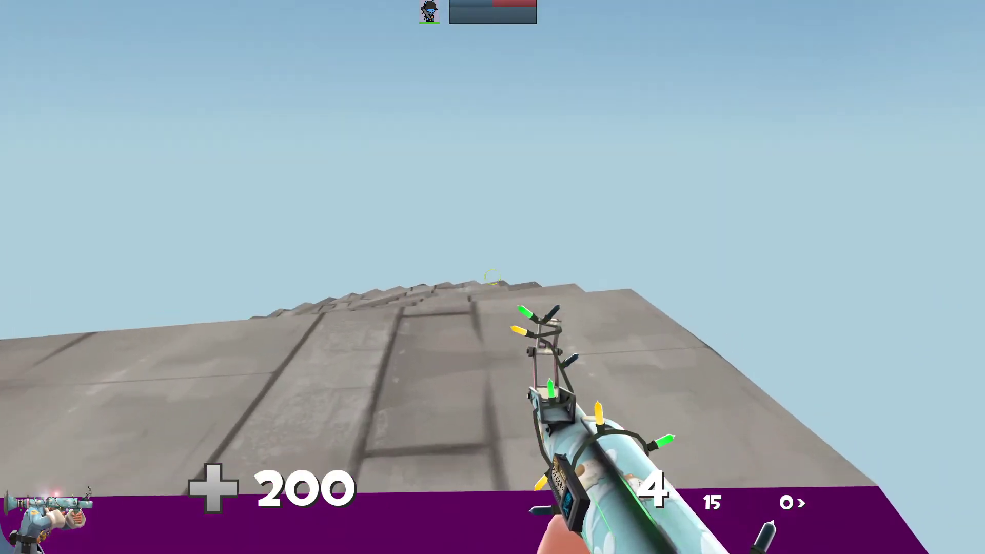
key("3")
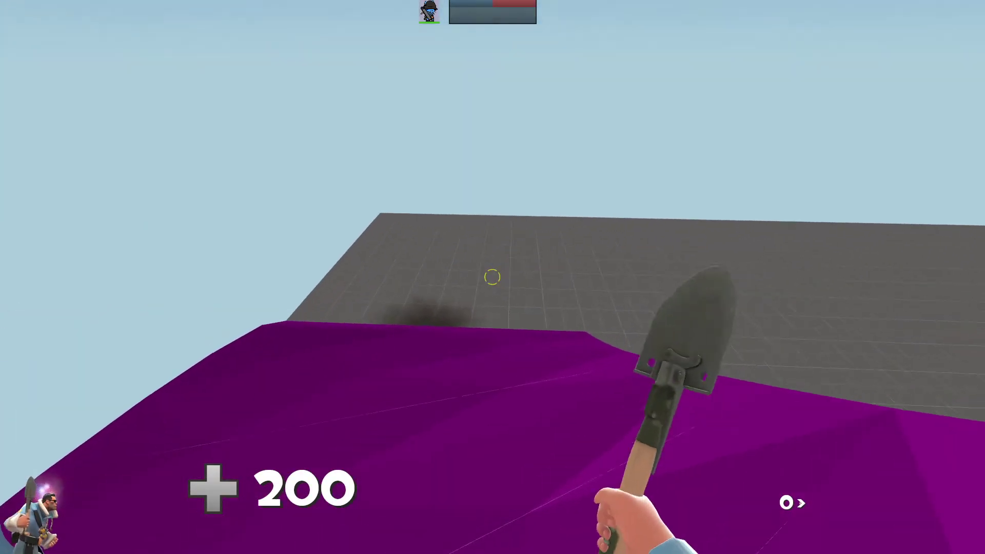
key("1")
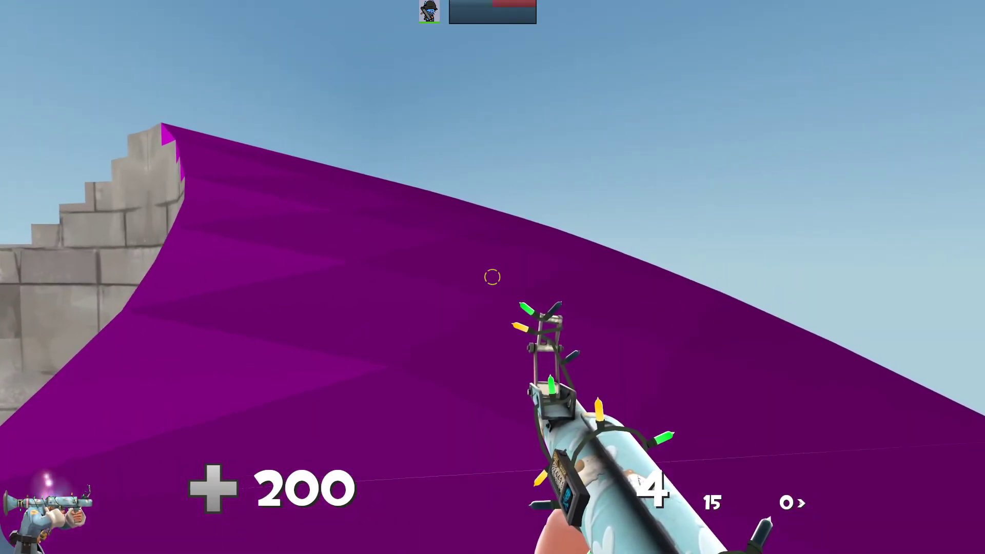
key("g")
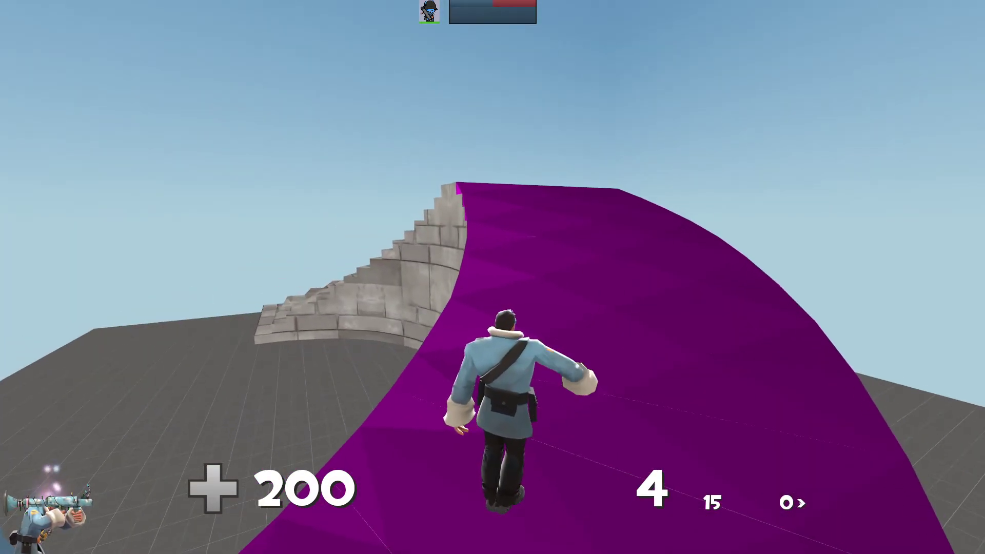
key("t")
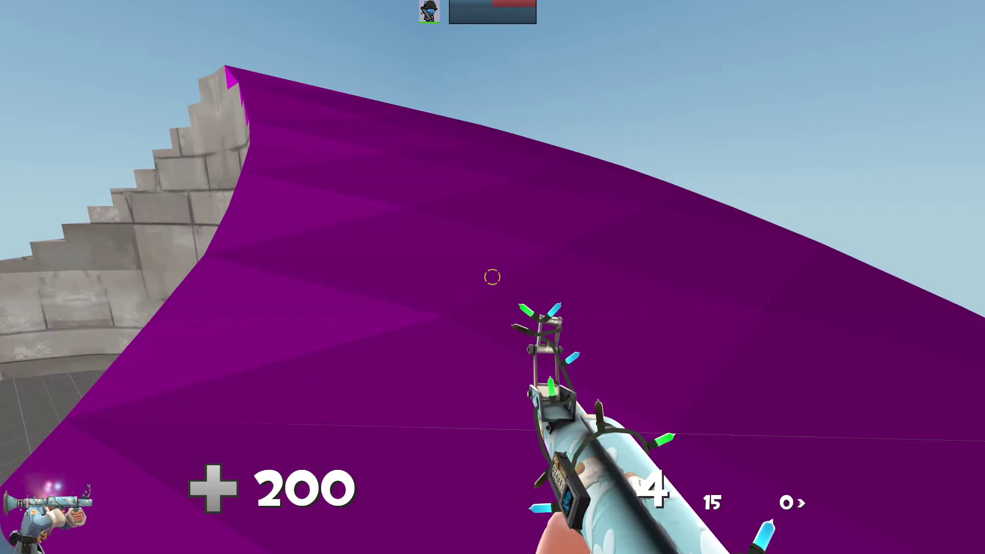
key("3")
left_click(493, 278)
key("1")
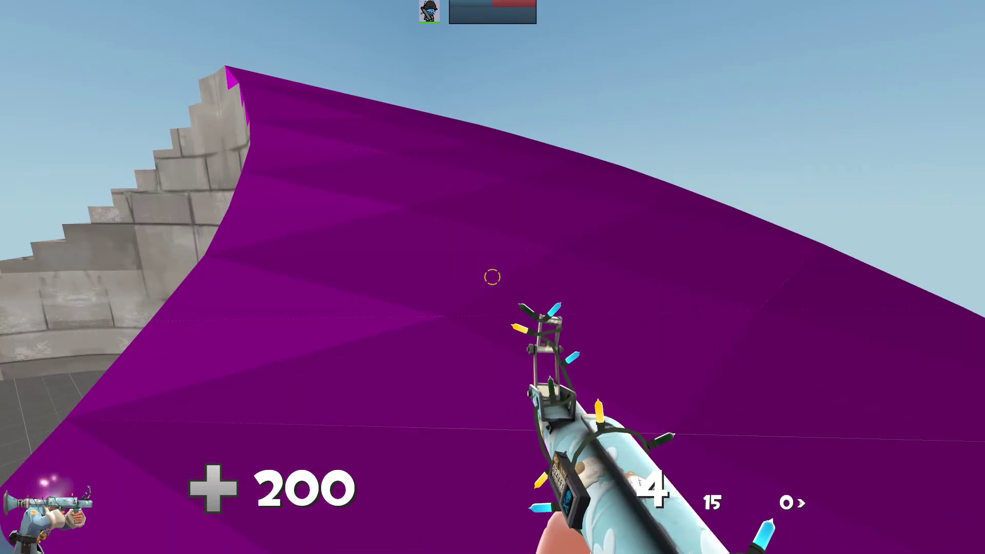